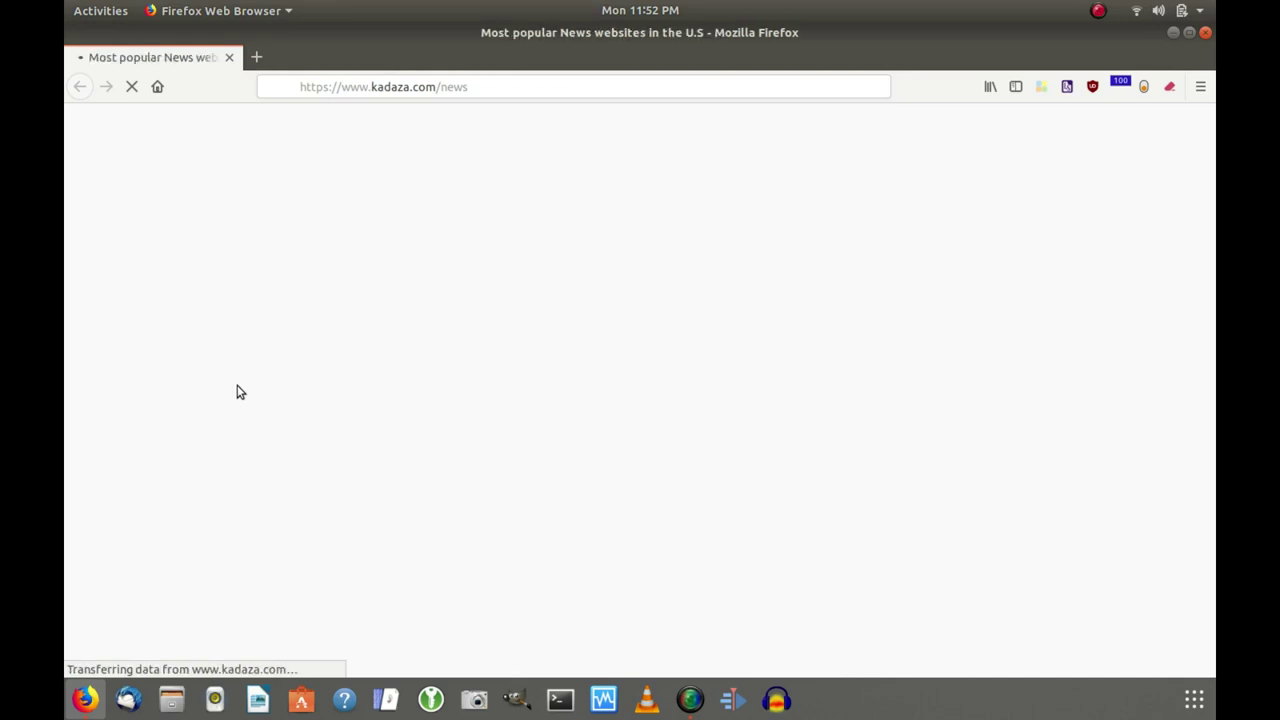
Step: Open the router page at 192.168.1.1 in a new tab and sign in with the saved admin username and password
click(256, 57)
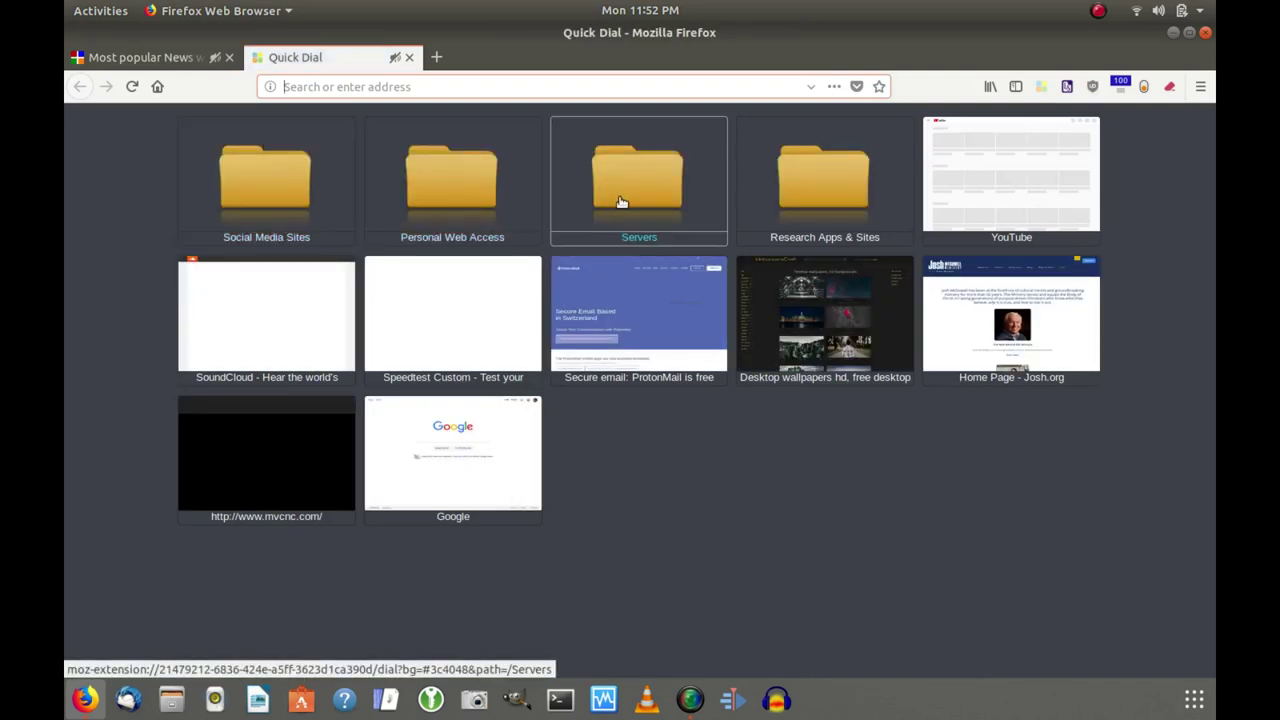
click(621, 202)
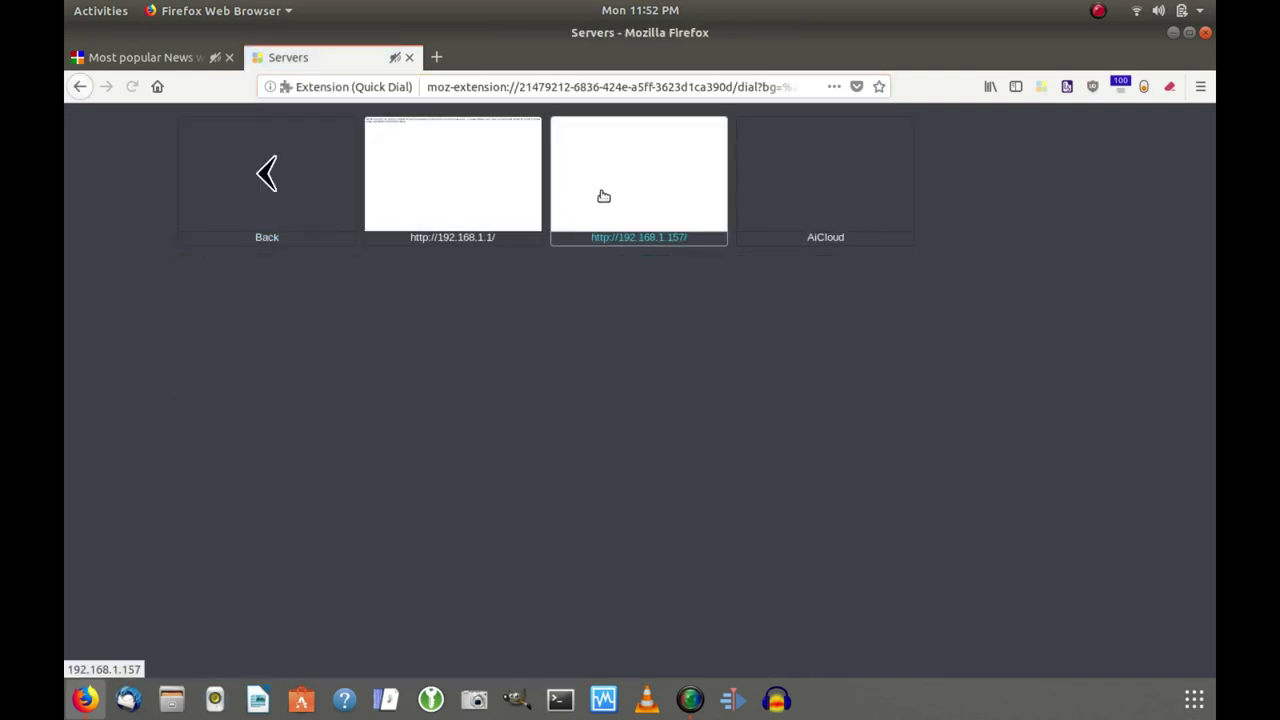
click(462, 188)
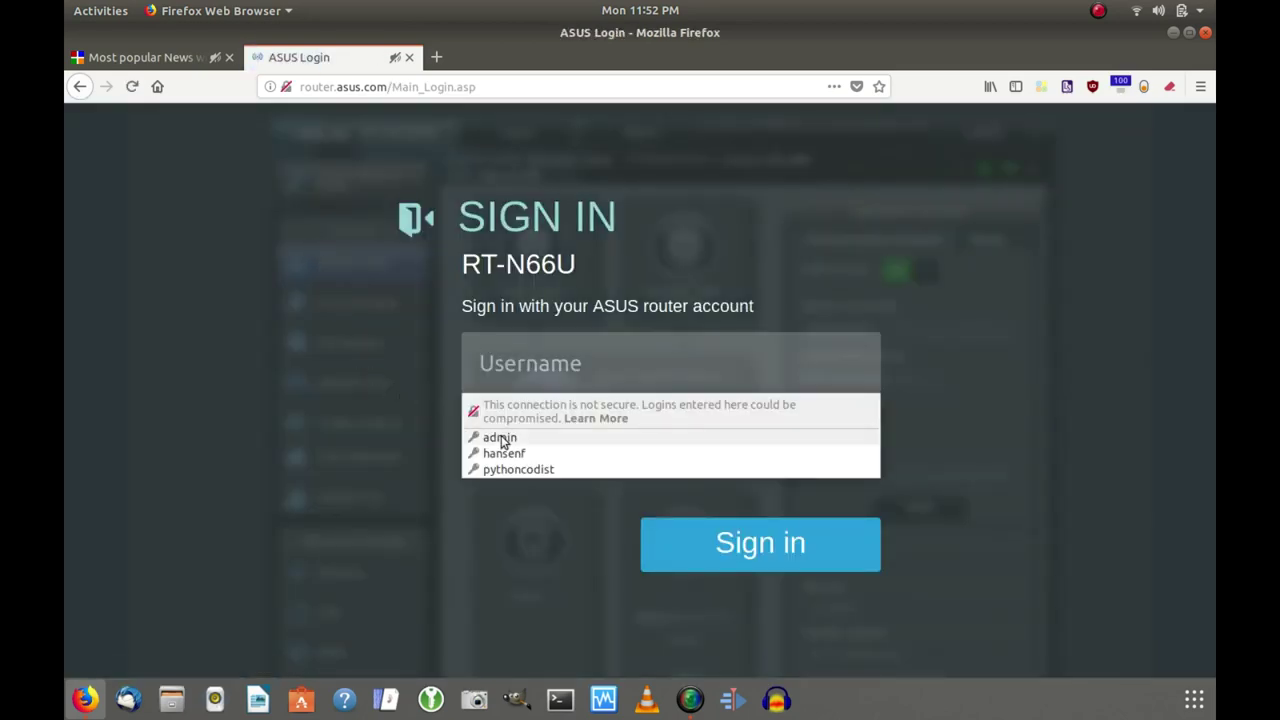
click(497, 437)
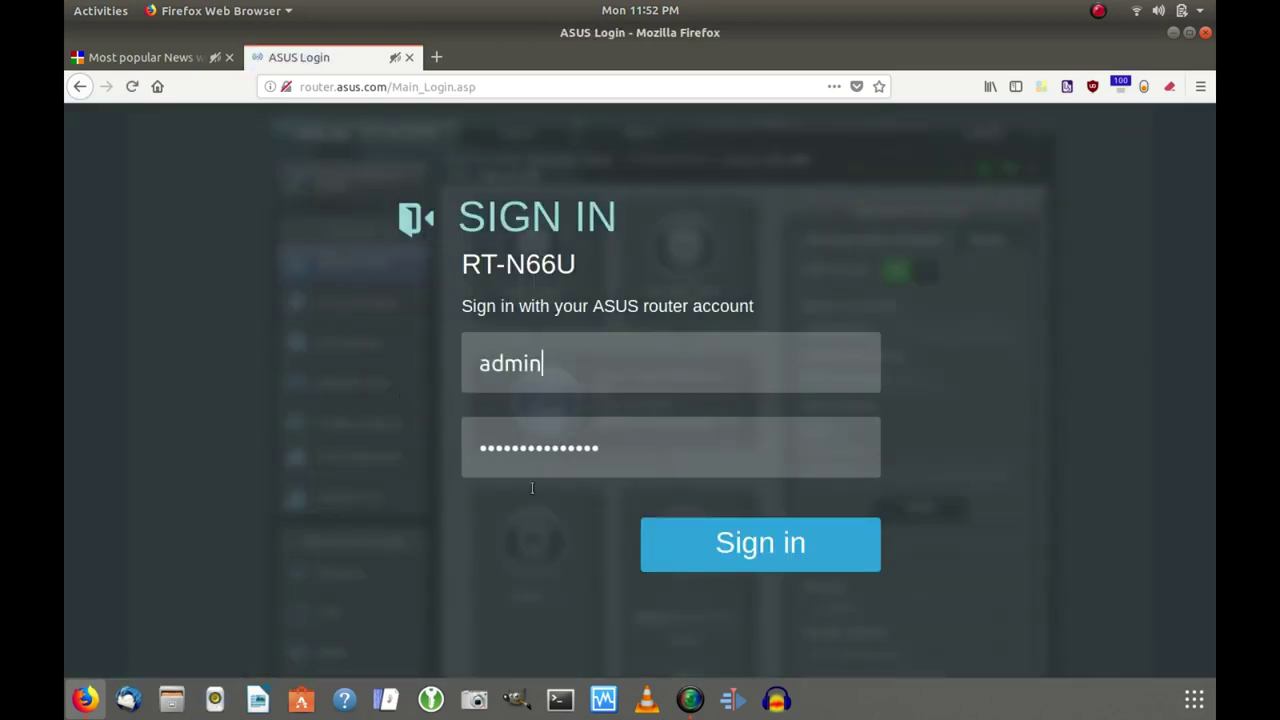
click(727, 553)
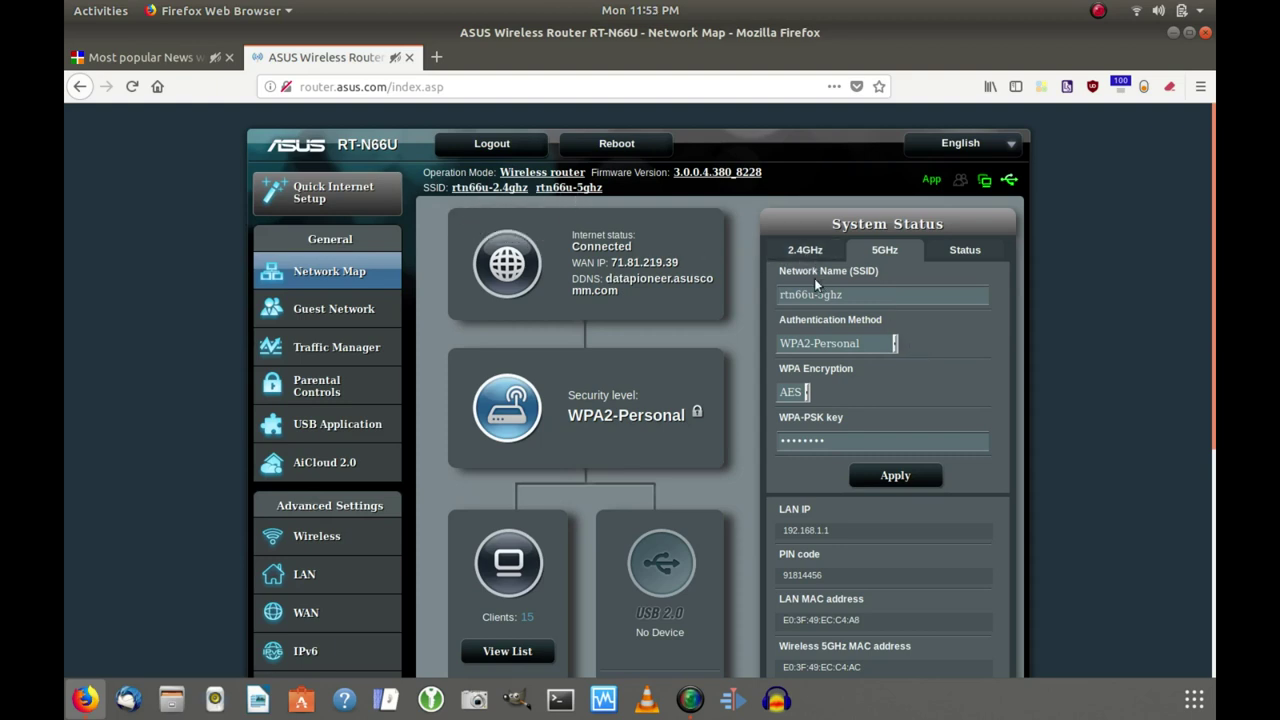
Step: Examine the router's 2.4GHz network settings and its CPU and RAM status, declining to save the login
click(800, 250)
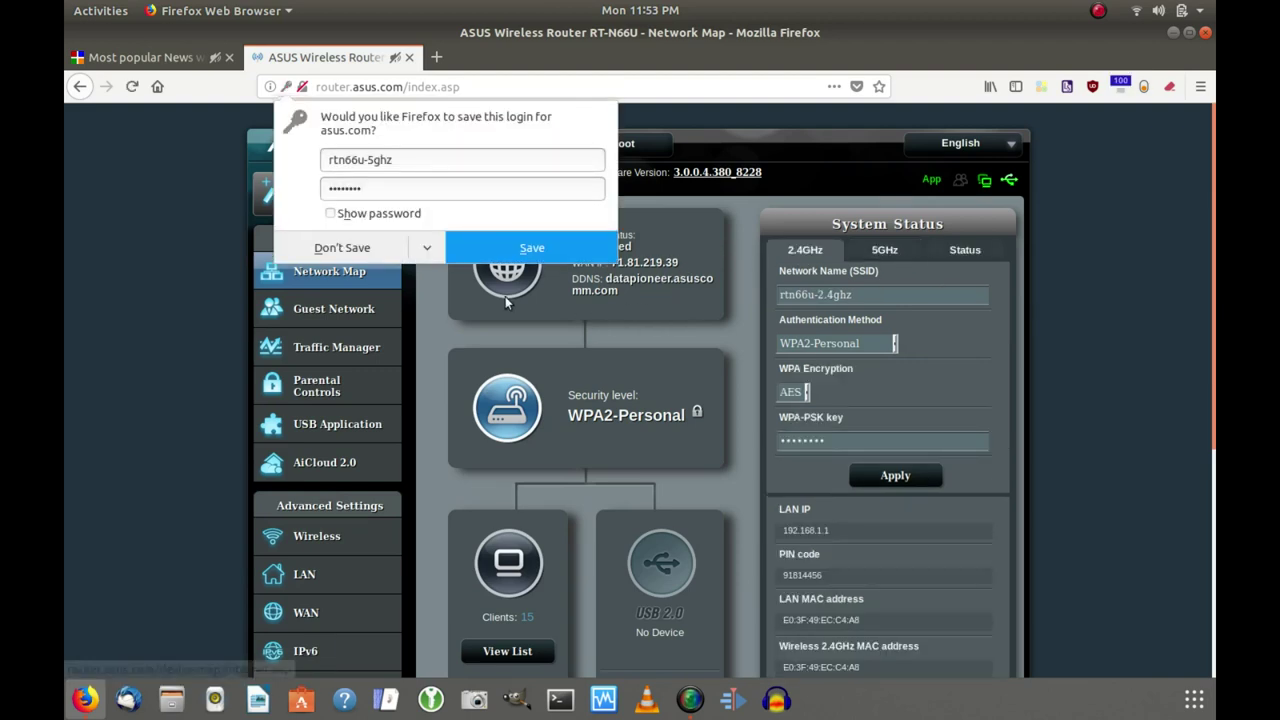
click(357, 249)
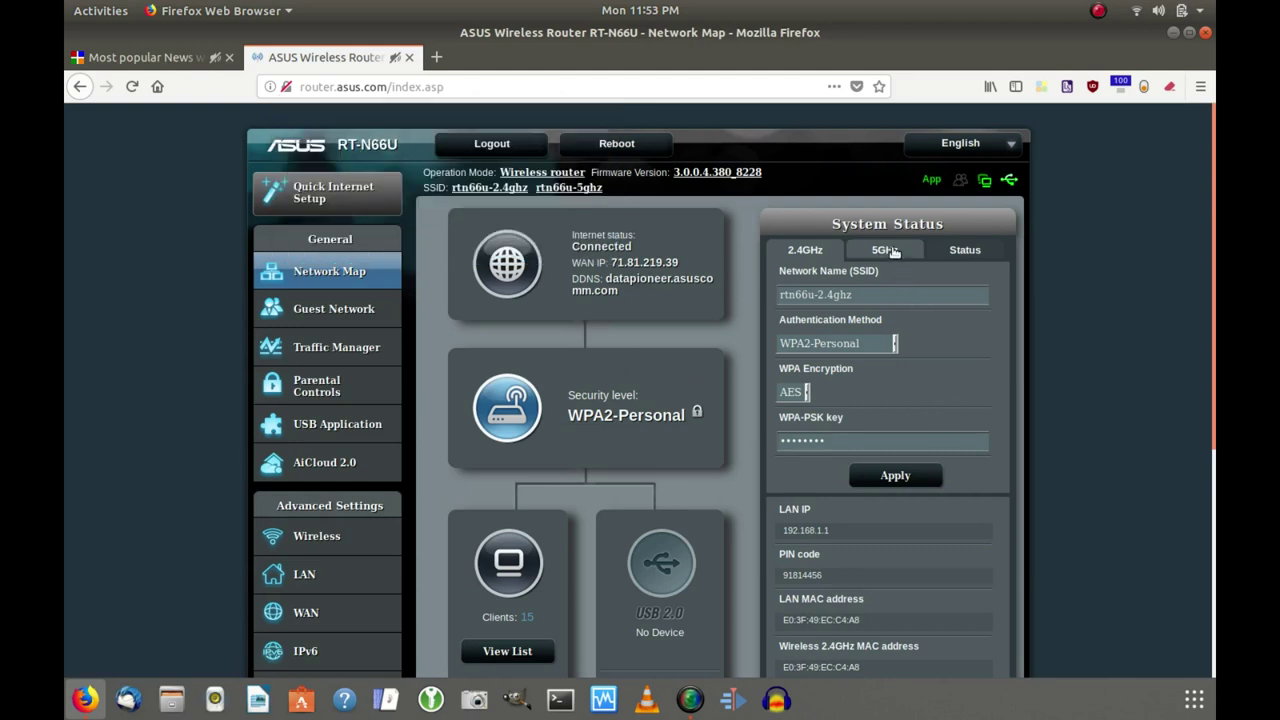
click(966, 252)
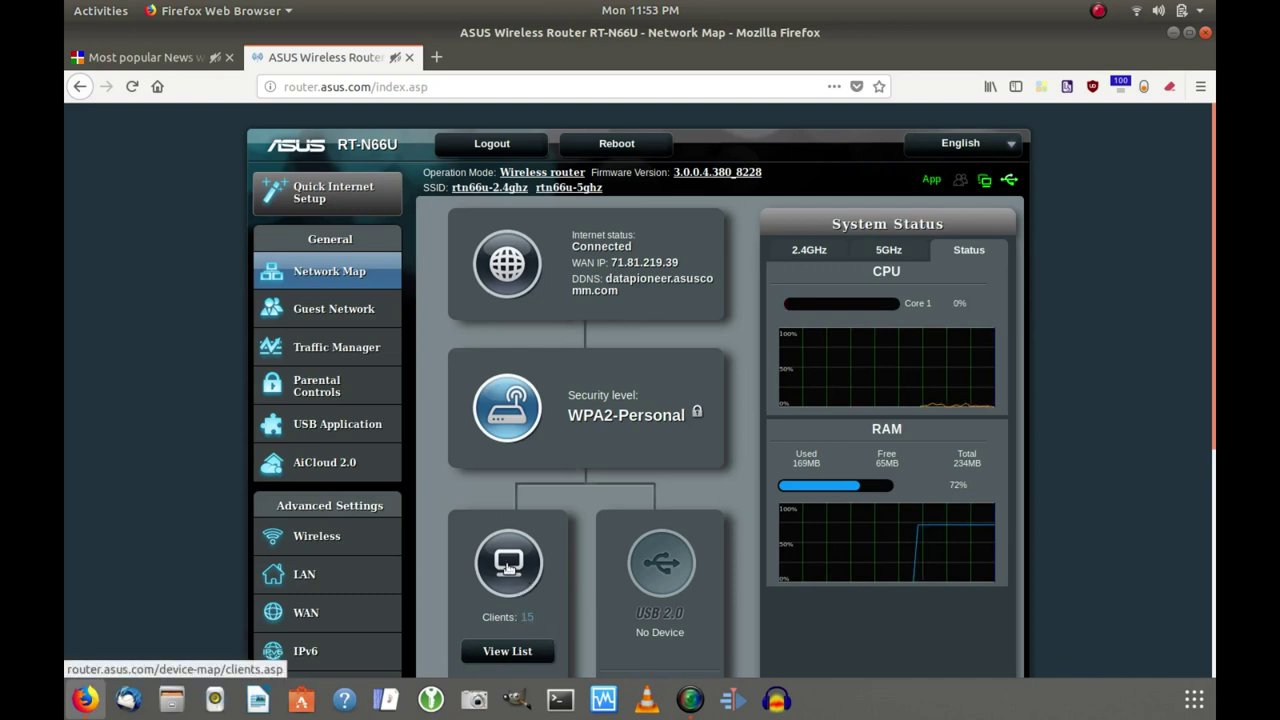
Step: Review the list of connected clients, first all together and grouped by interface, and close the list
click(503, 650)
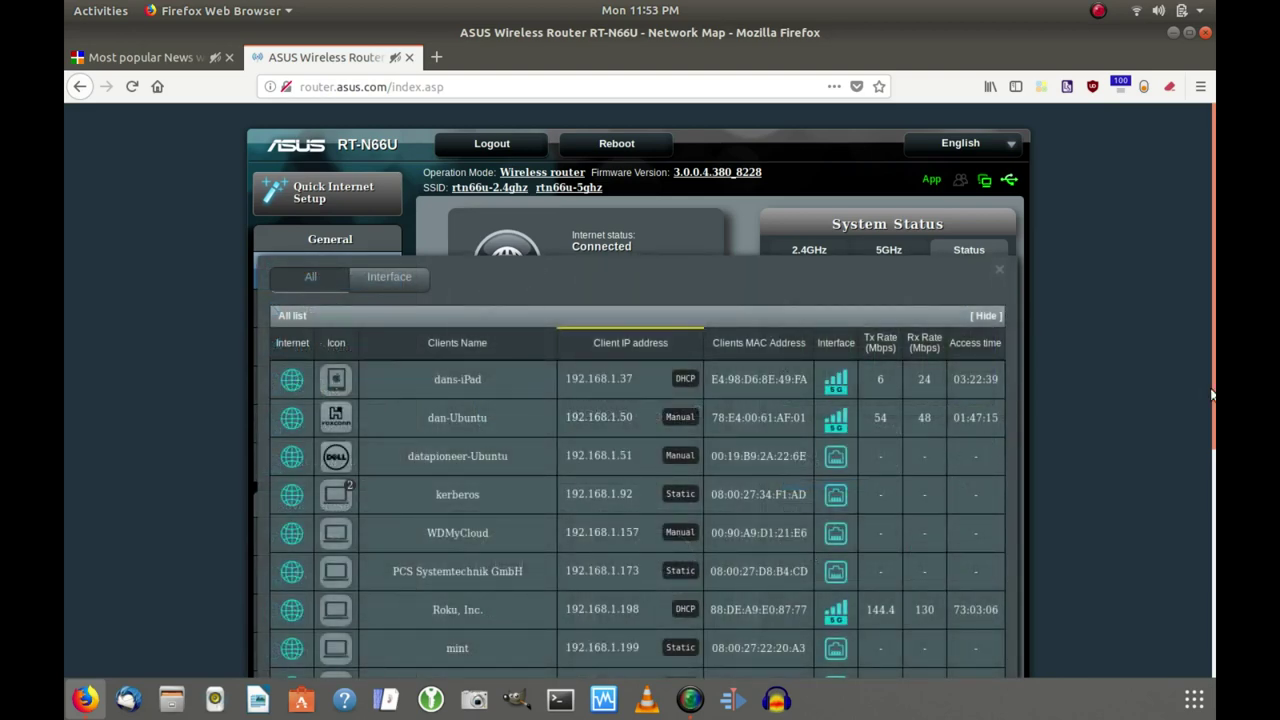
drag(1210, 395, 1208, 491)
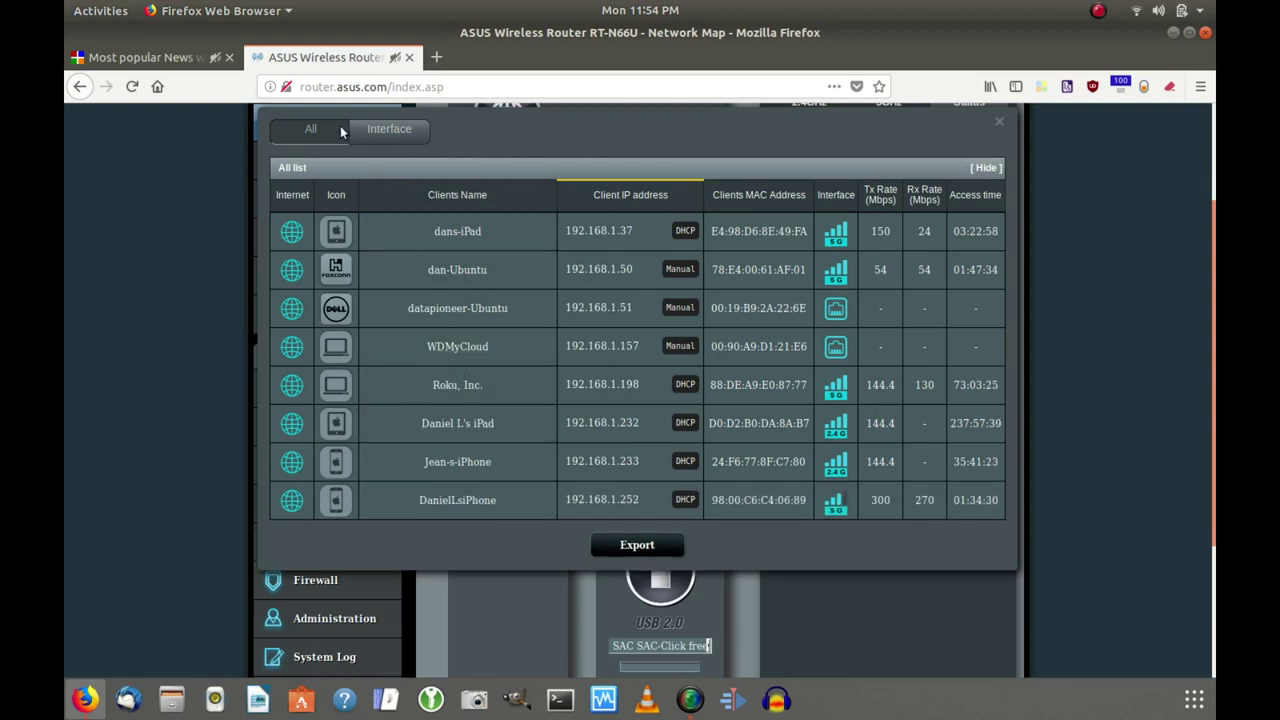
click(389, 134)
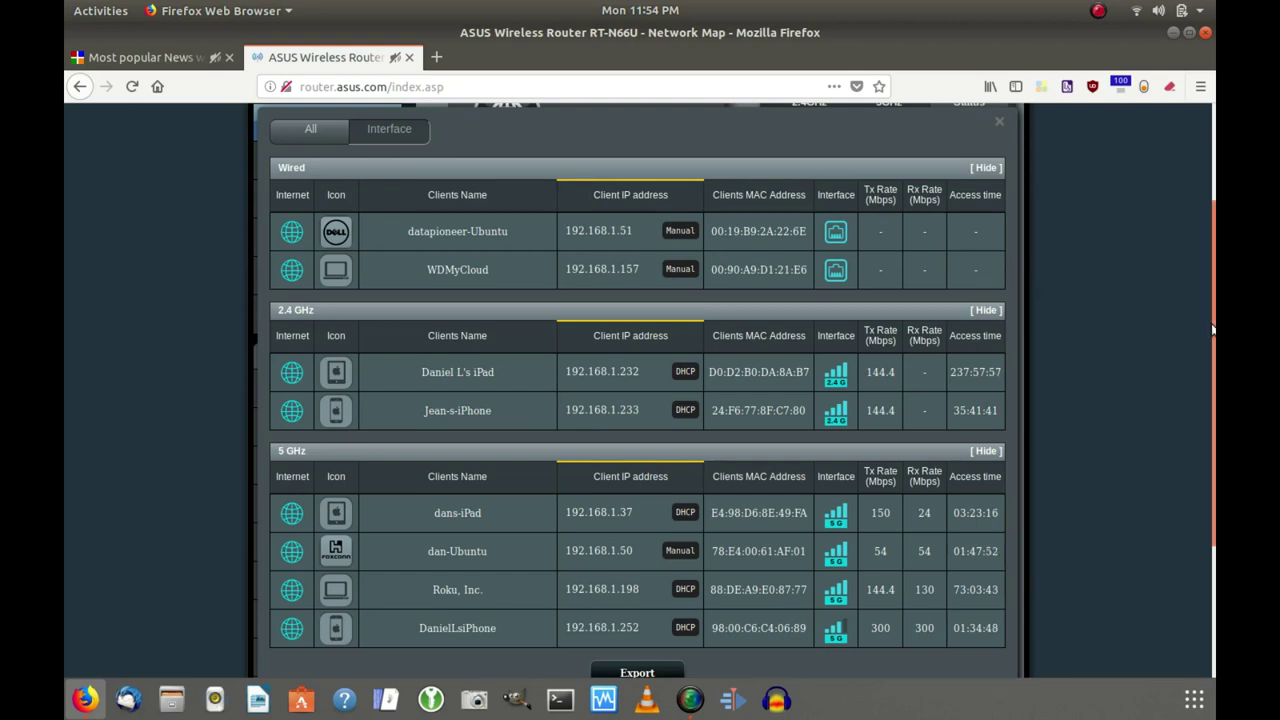
drag(1213, 325, 1214, 272)
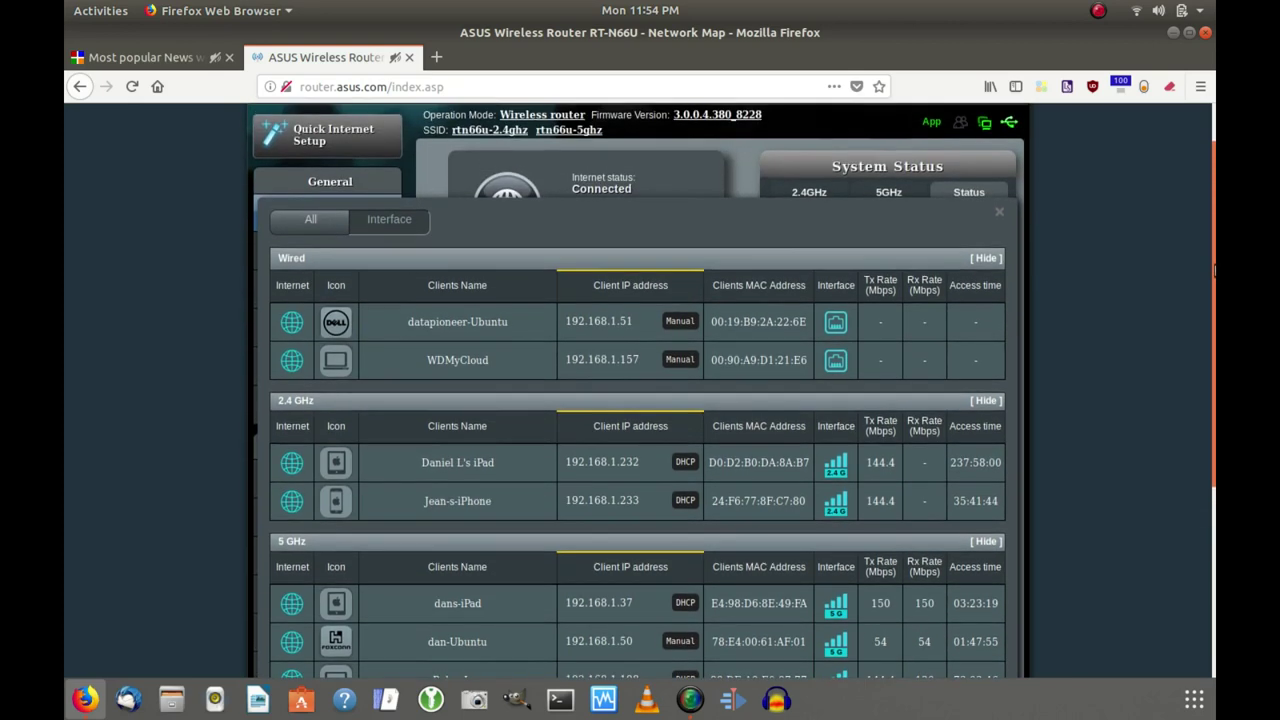
click(998, 213)
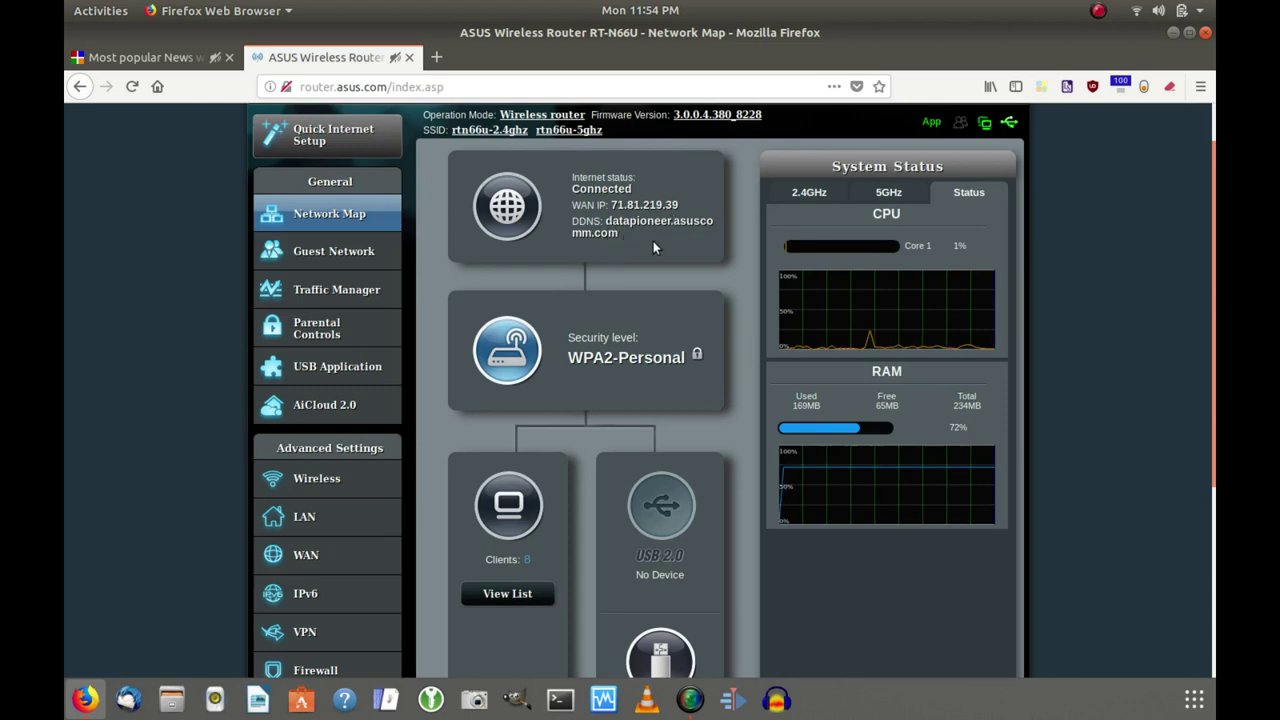
Step: Check the 5GHz network settings in System Status and view the Guest Network page
click(887, 195)
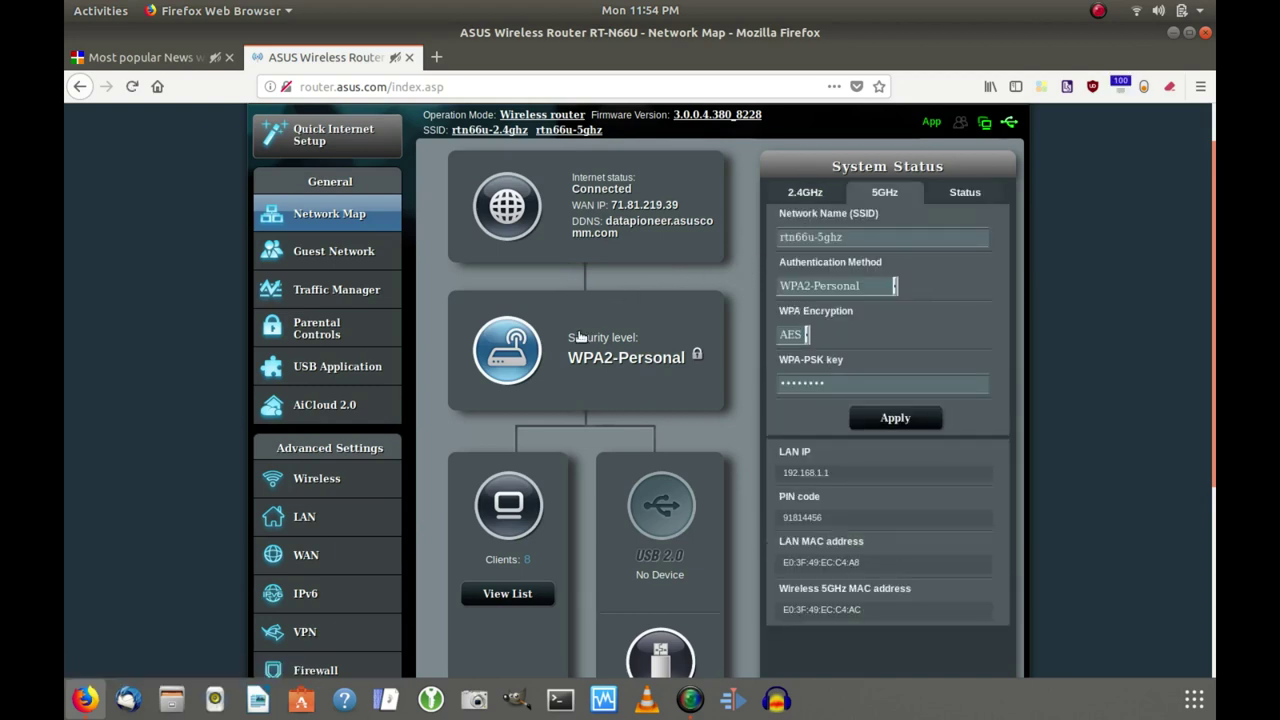
click(336, 252)
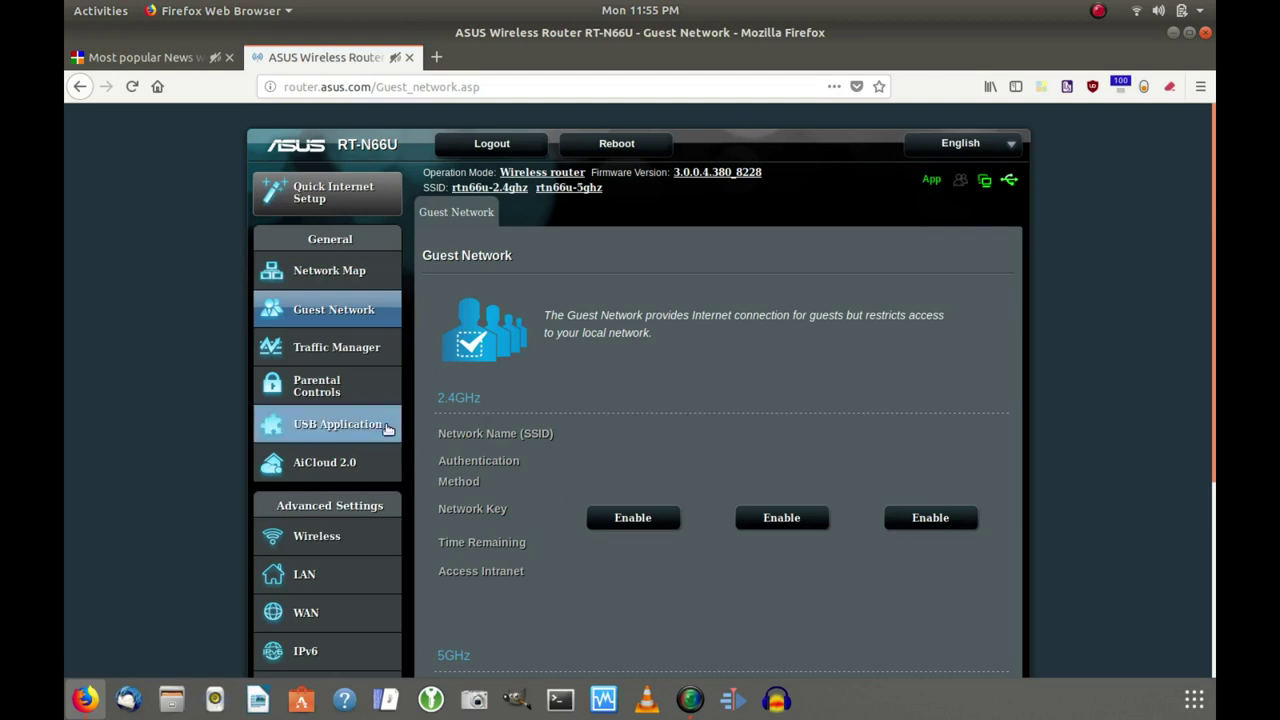
Step: Examine the Traffic Manager's QoS settings and the real-time traffic graph for Wireless (5GHz)
click(320, 352)
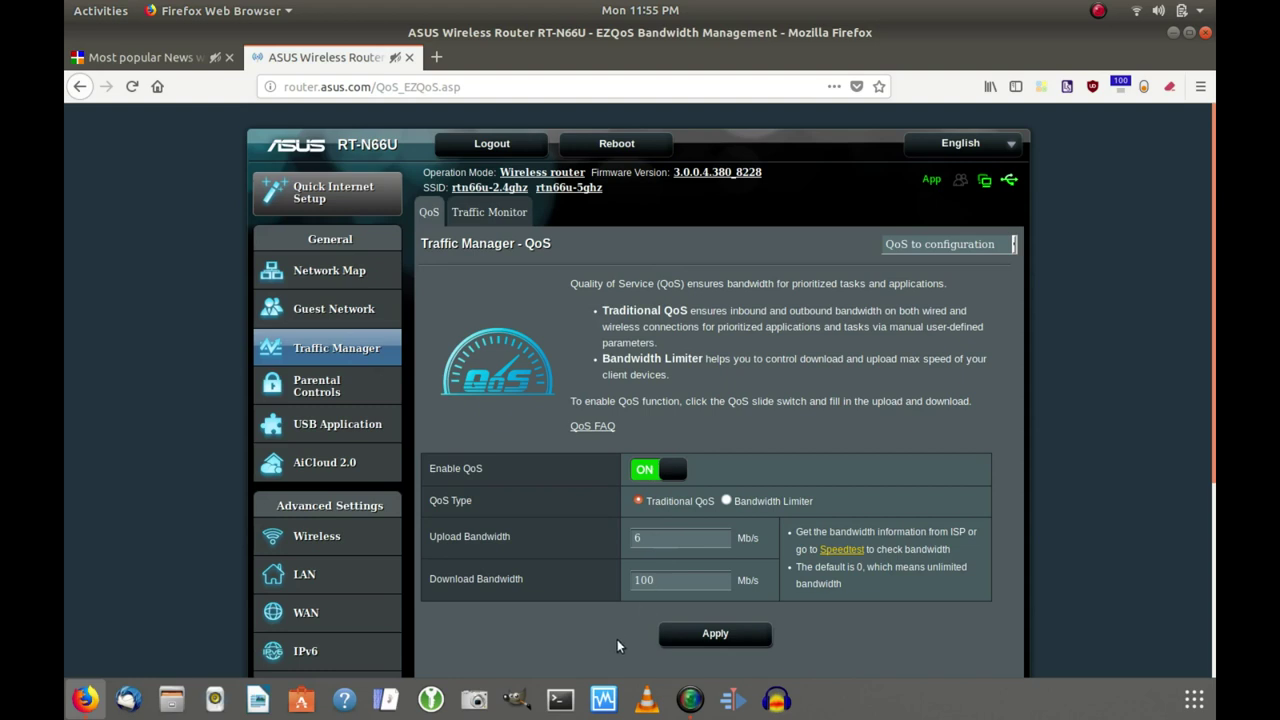
click(487, 214)
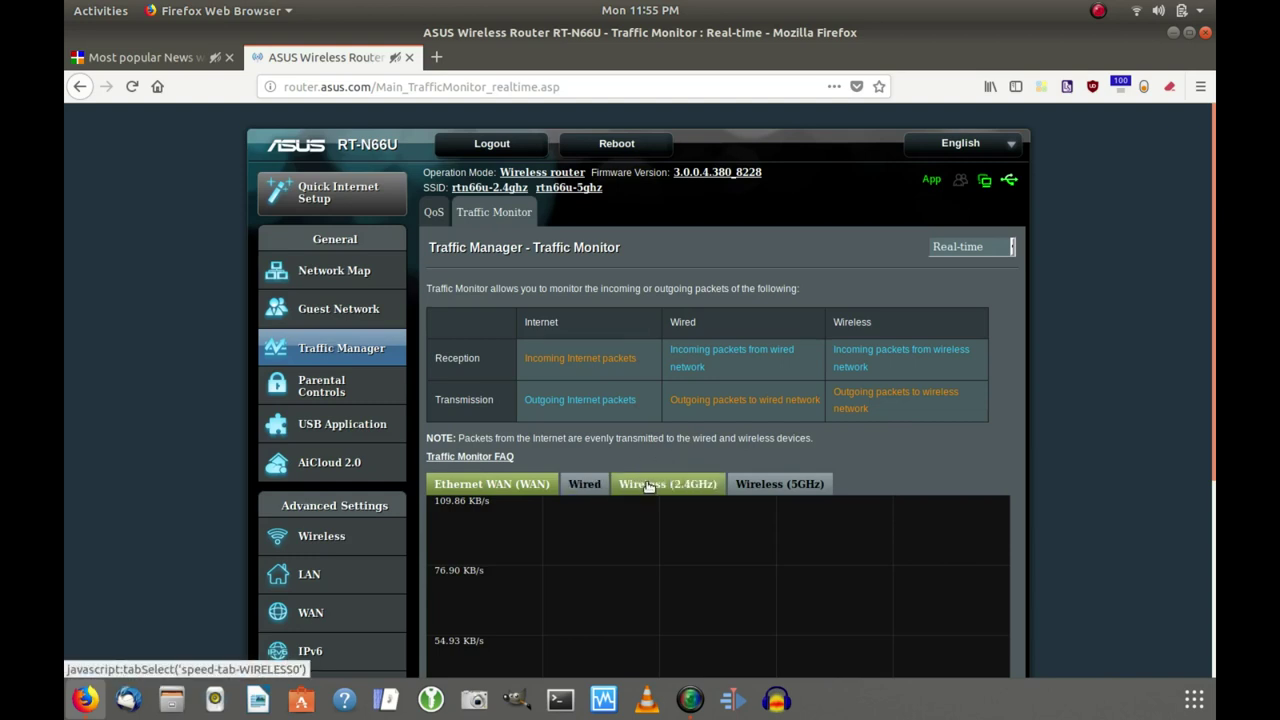
click(767, 485)
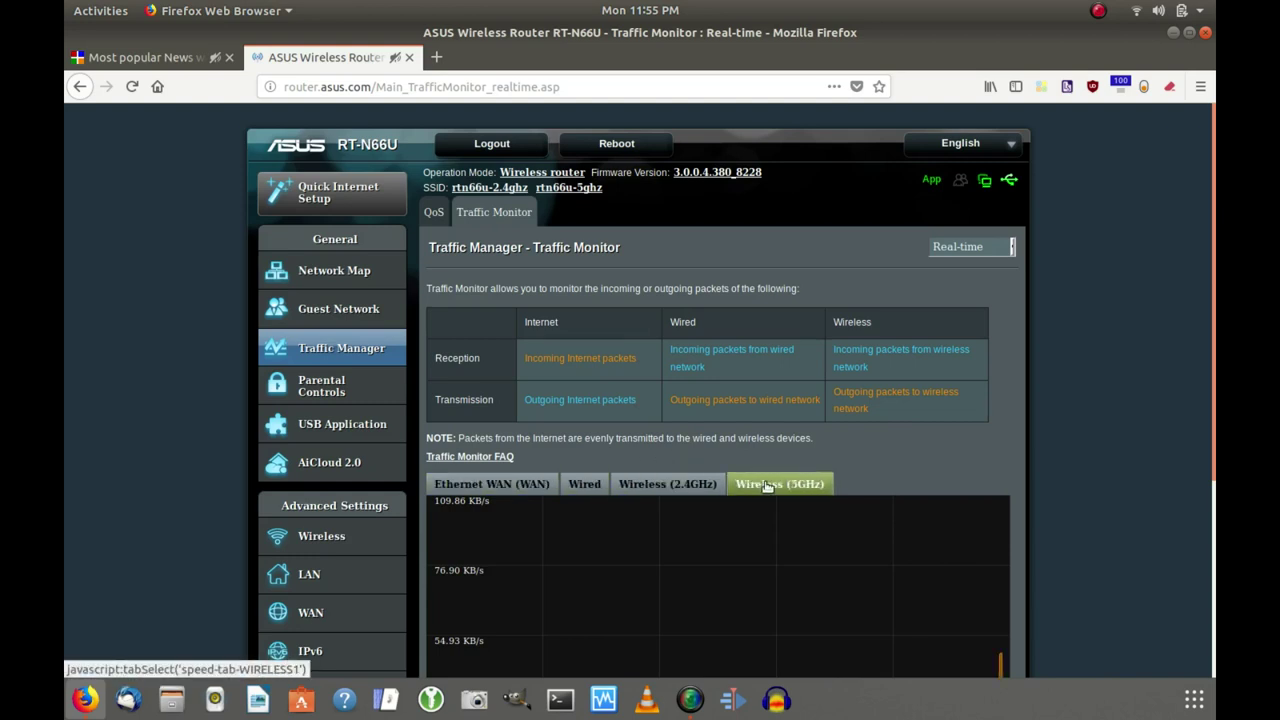
drag(1212, 410, 1213, 533)
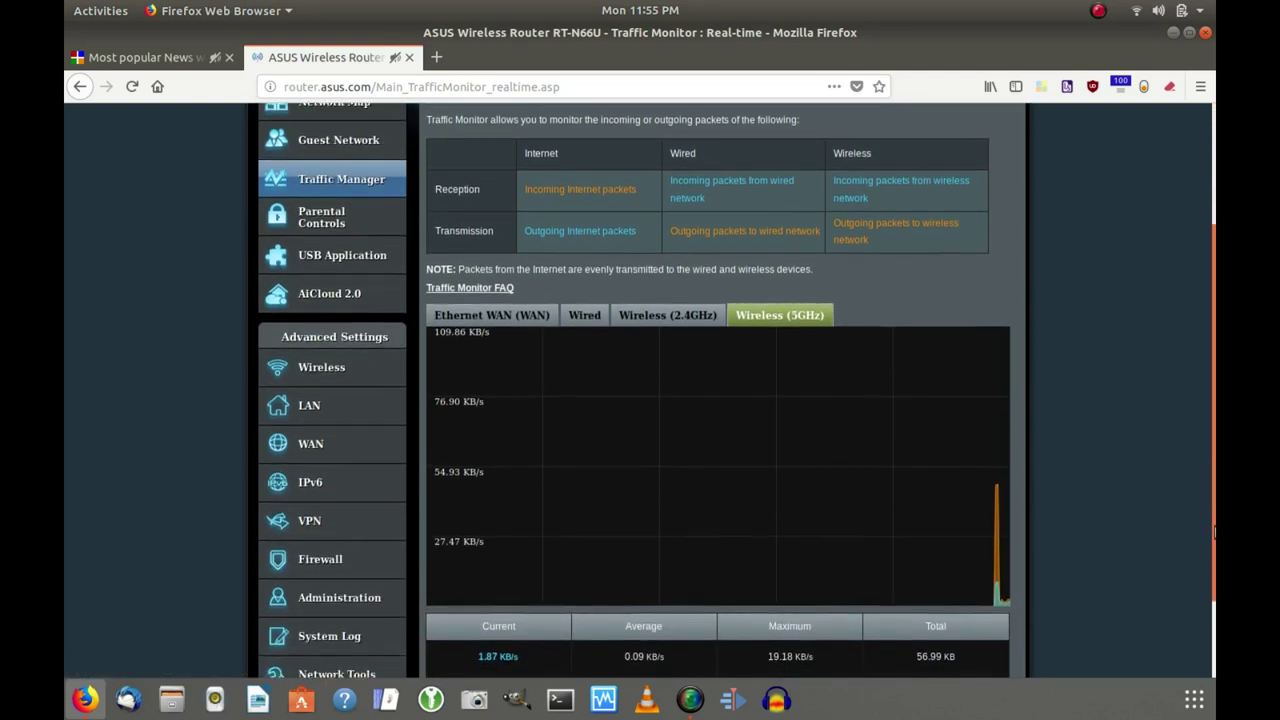
drag(1213, 533, 1213, 590)
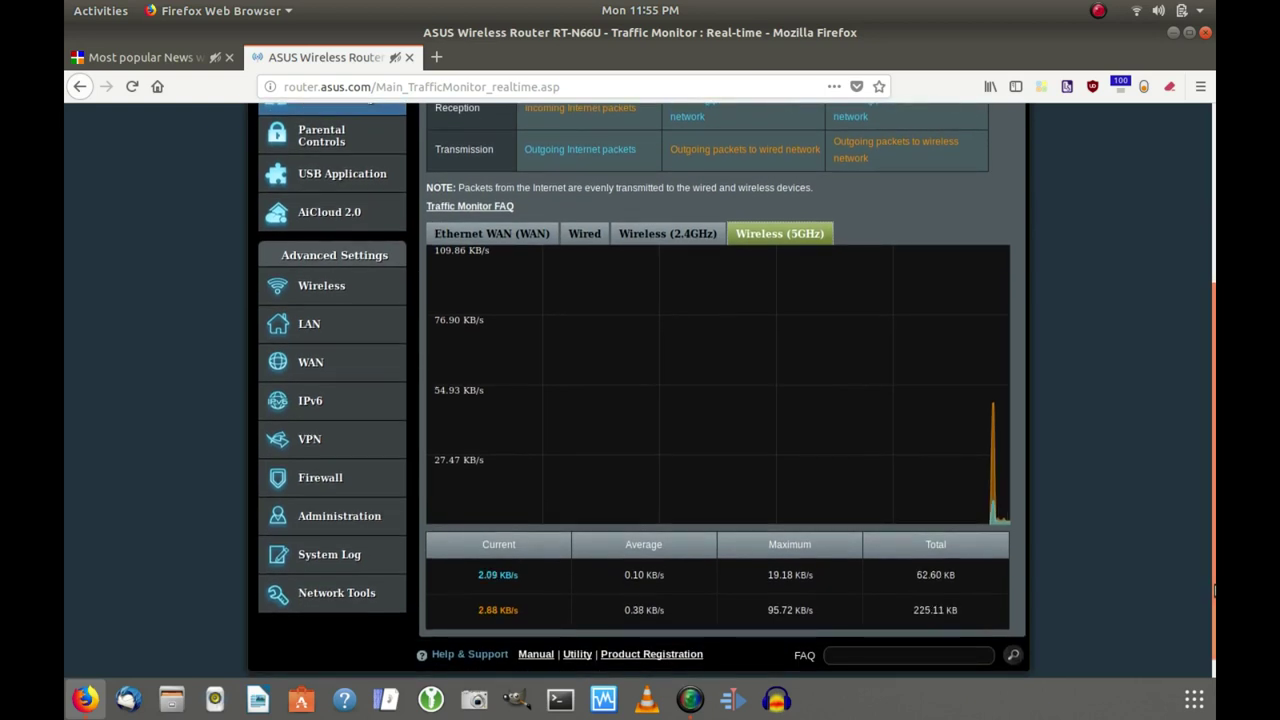
mouse_move(1005, 508)
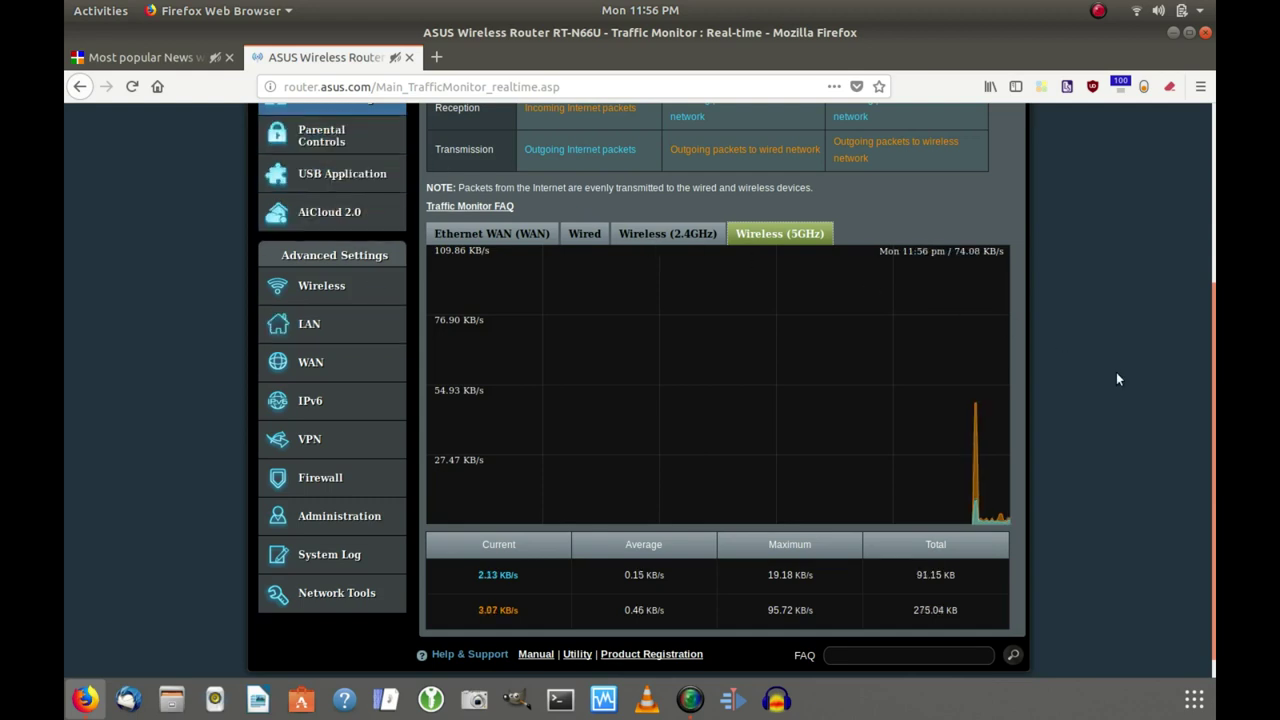
Step: Turn on Parental Controls and examine the client list with its time management options
scroll(1213, 410, up, 1)
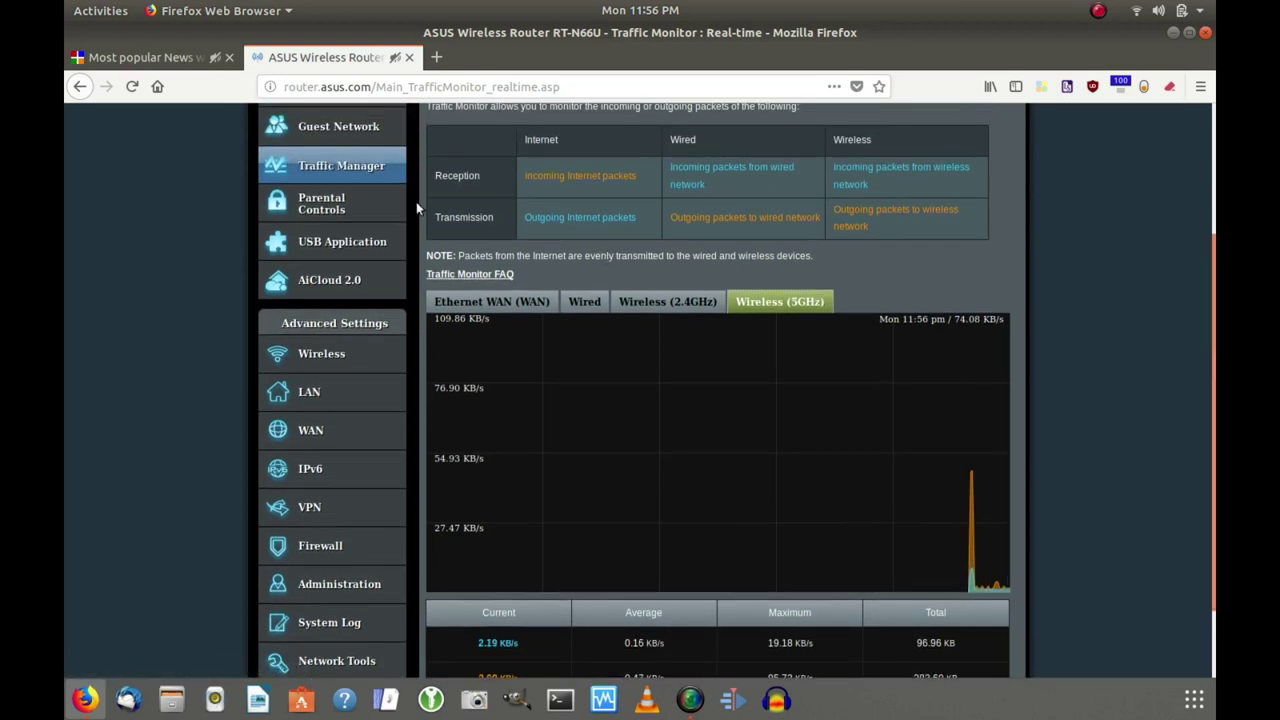
click(329, 192)
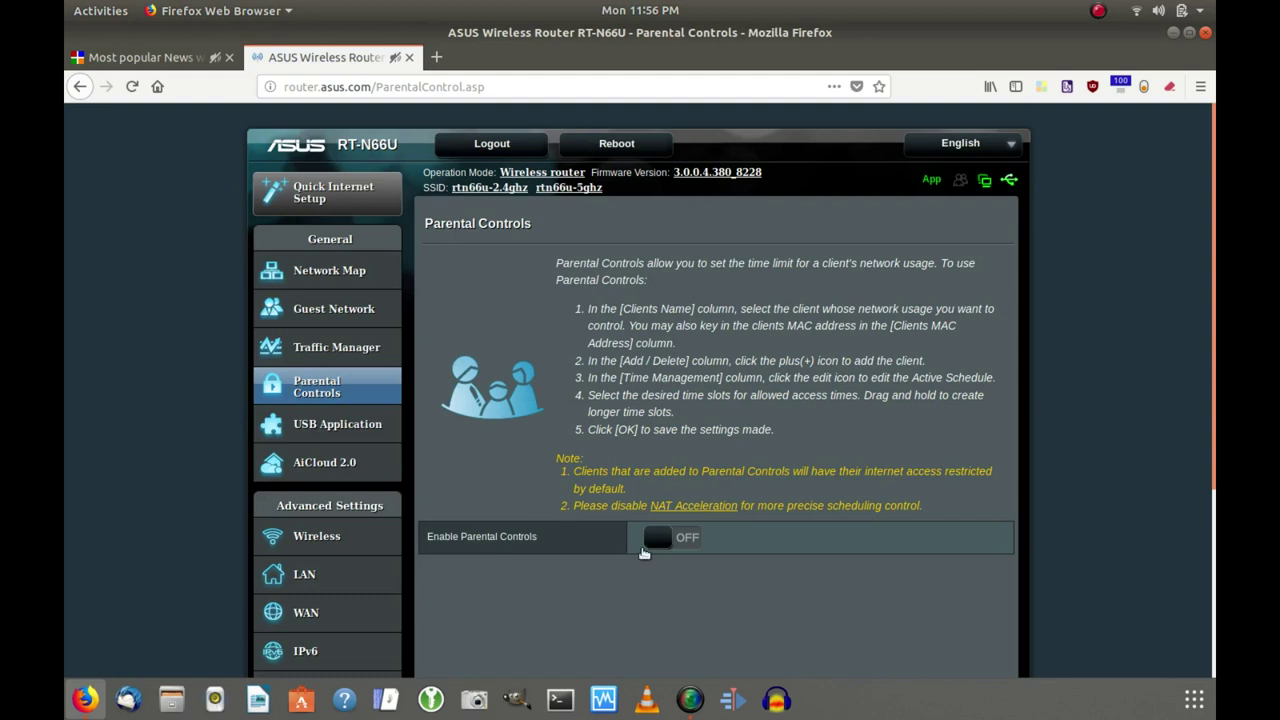
click(652, 541)
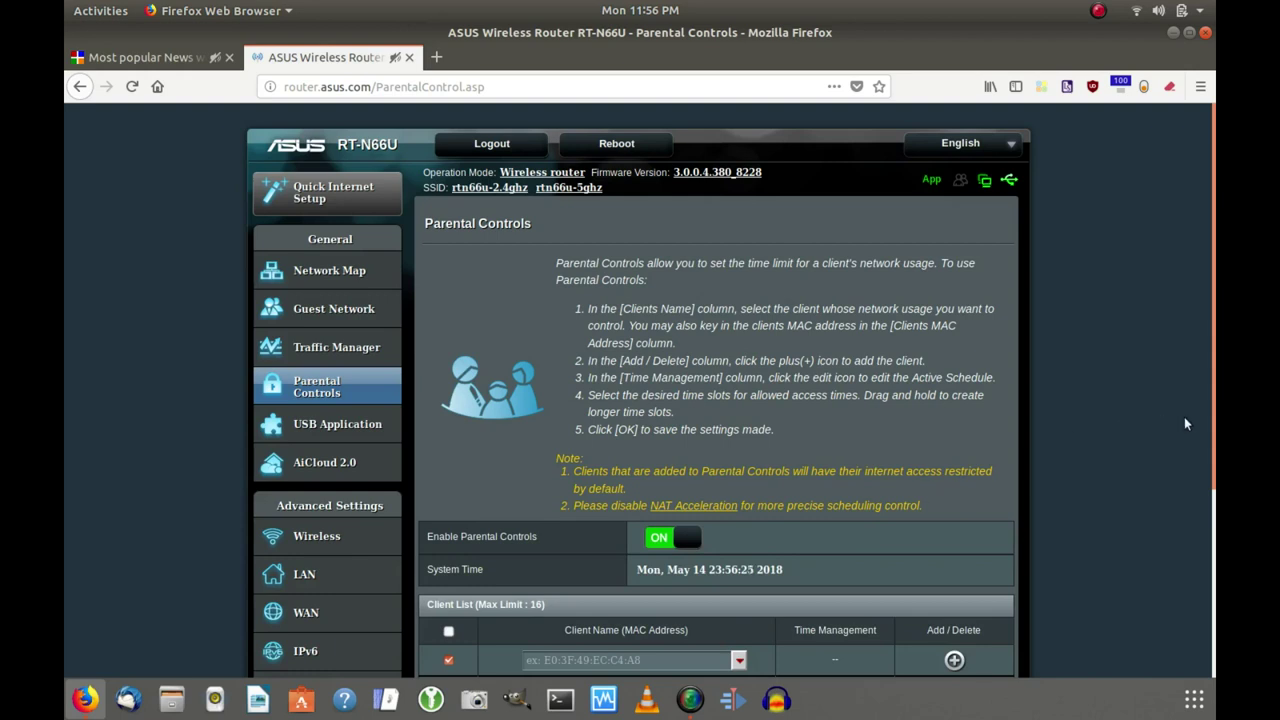
scroll(1213, 475, down, 3)
drag(1214, 475, 1214, 551)
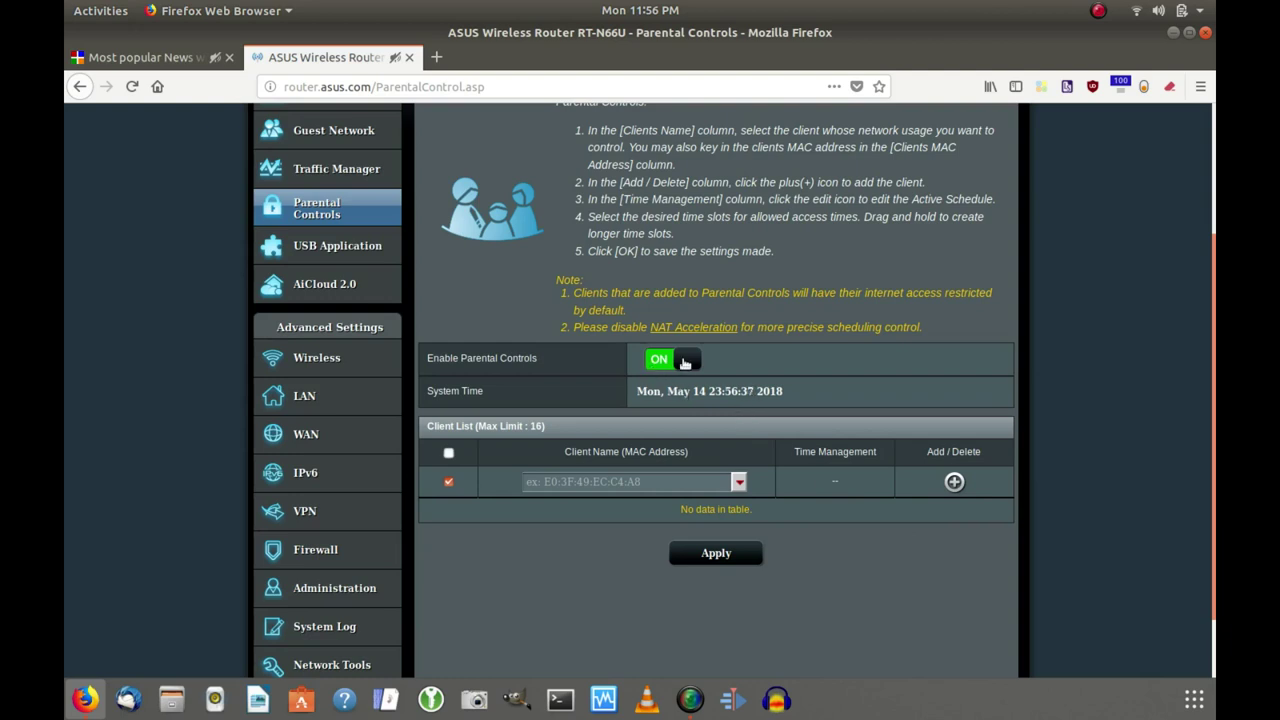
Step: Switch Parental Controls back off
click(685, 362)
click(685, 362)
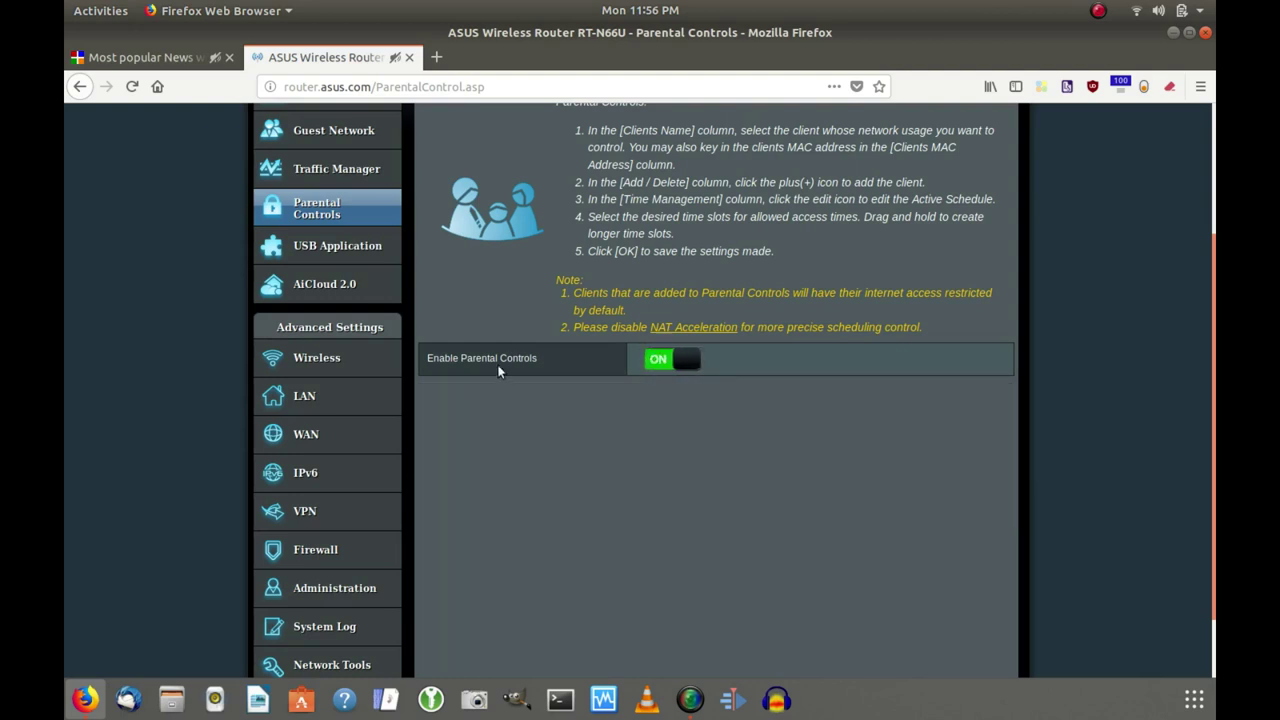
click(687, 368)
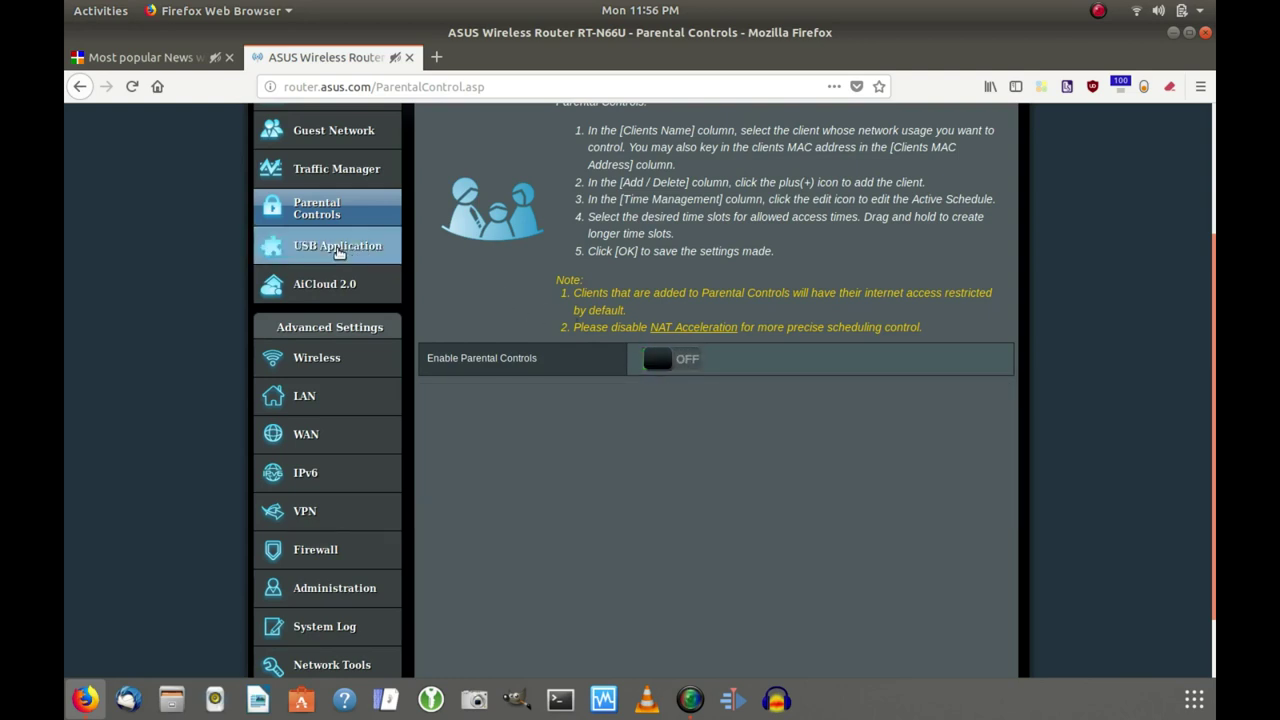
Step: Look over the USB Application options and view the AiDisk wizard
click(338, 253)
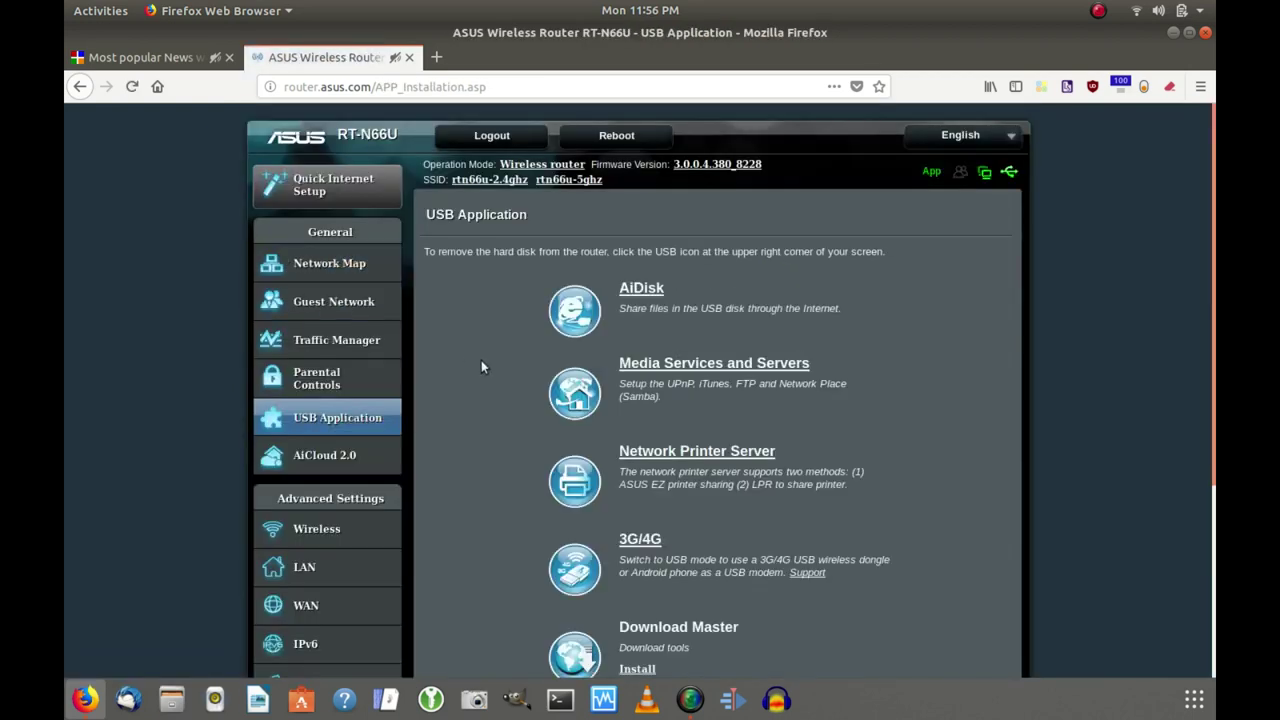
click(577, 313)
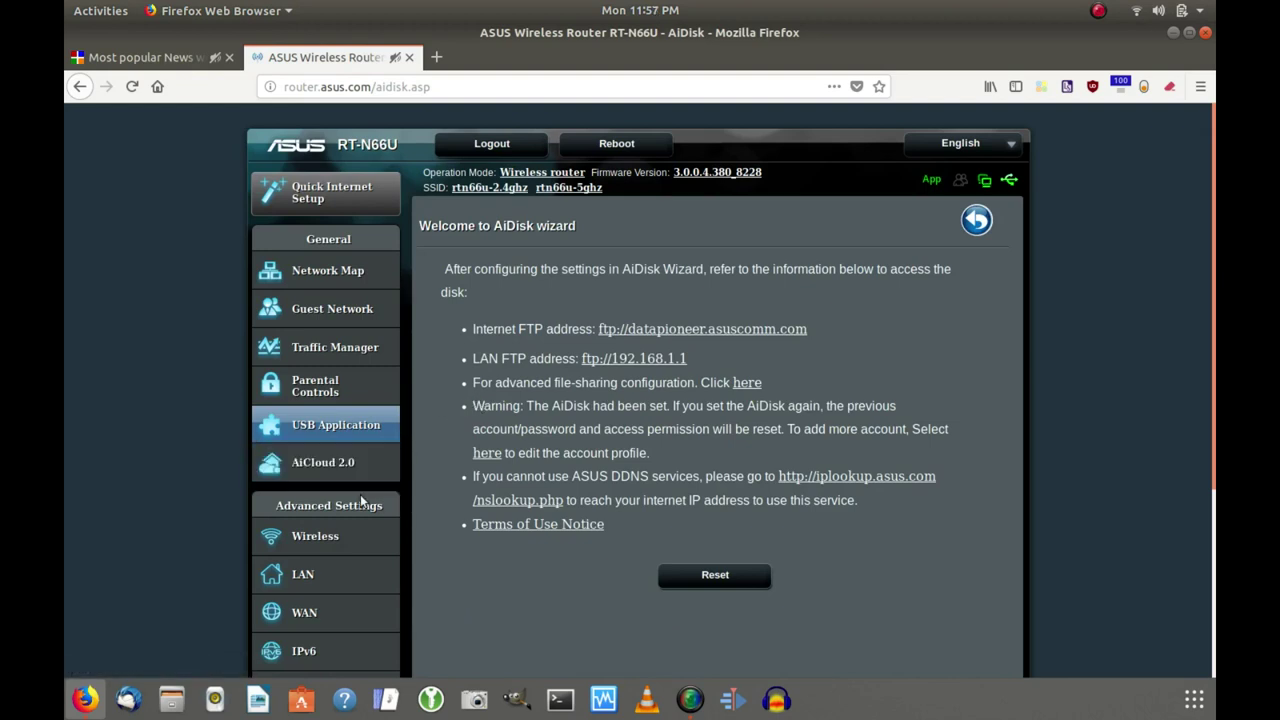
Step: Review the AiCloud 2.0 overview with its Cloud Disk, Smart Access and Smart Sync options
click(337, 460)
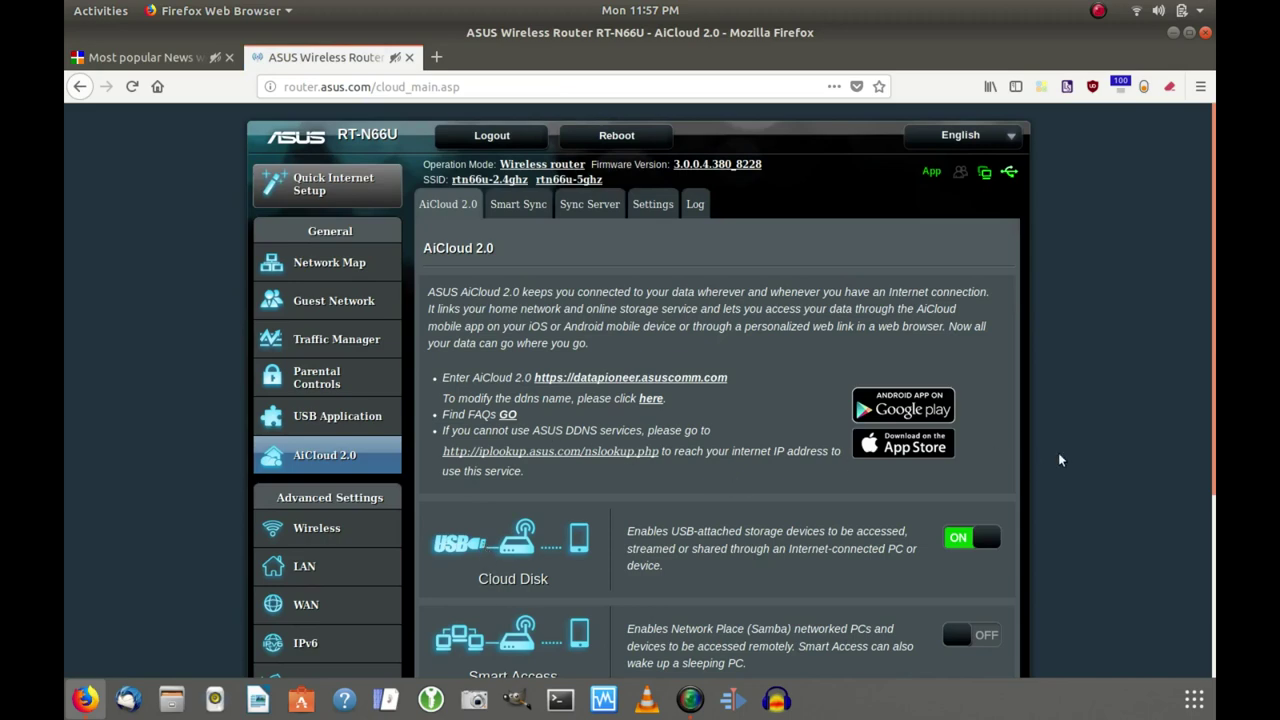
drag(1212, 408, 1214, 524)
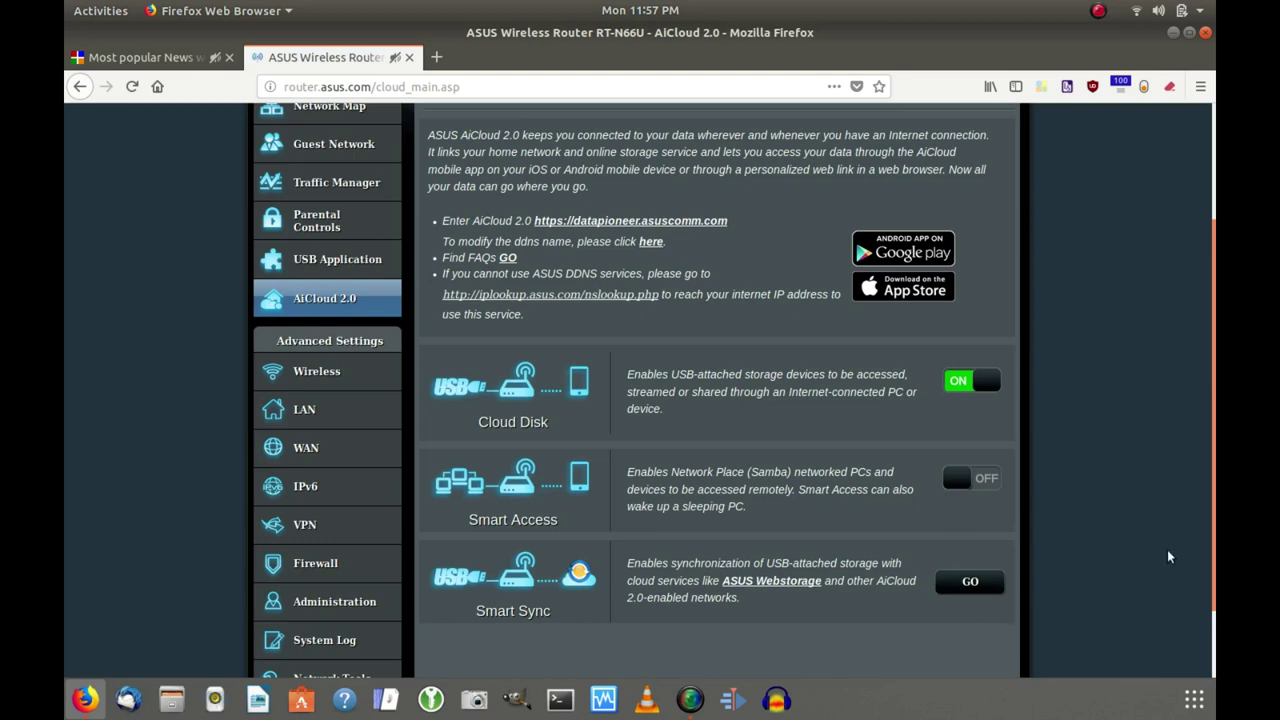
drag(1211, 541, 1213, 406)
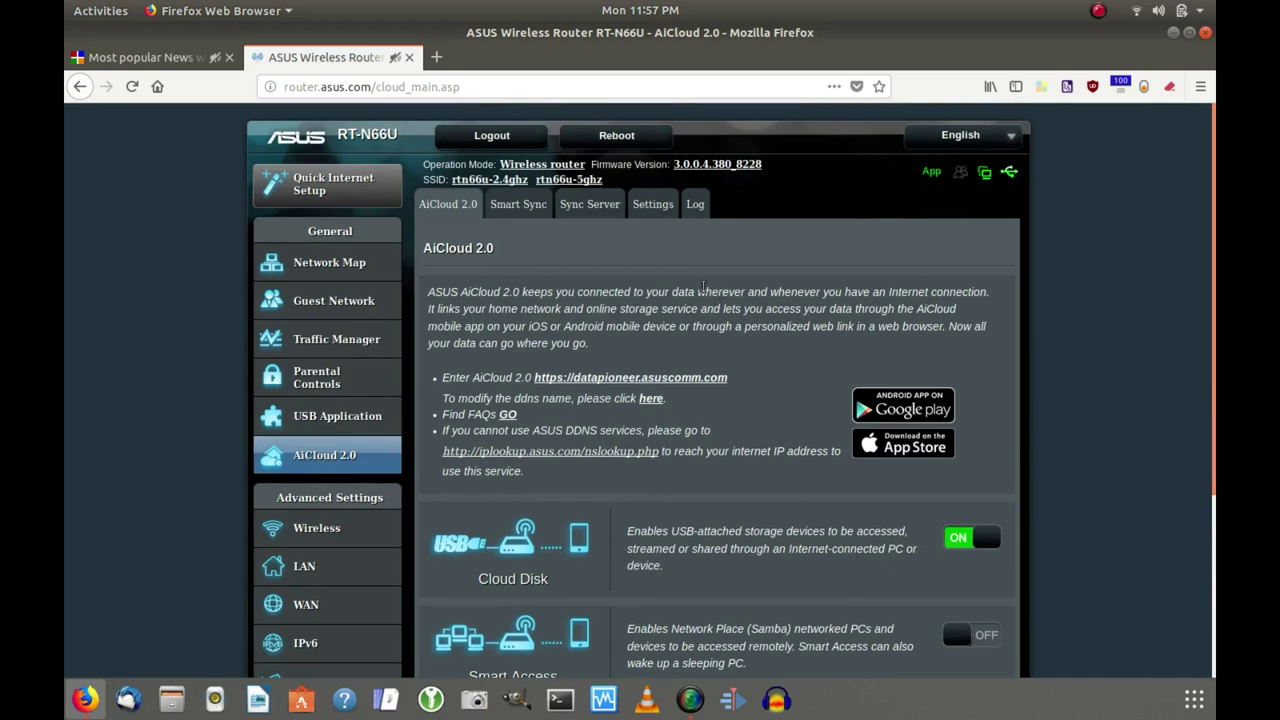
Step: Inspect AiCloud 2.0's Smart Sync, Sync Server and Settings pages
click(525, 212)
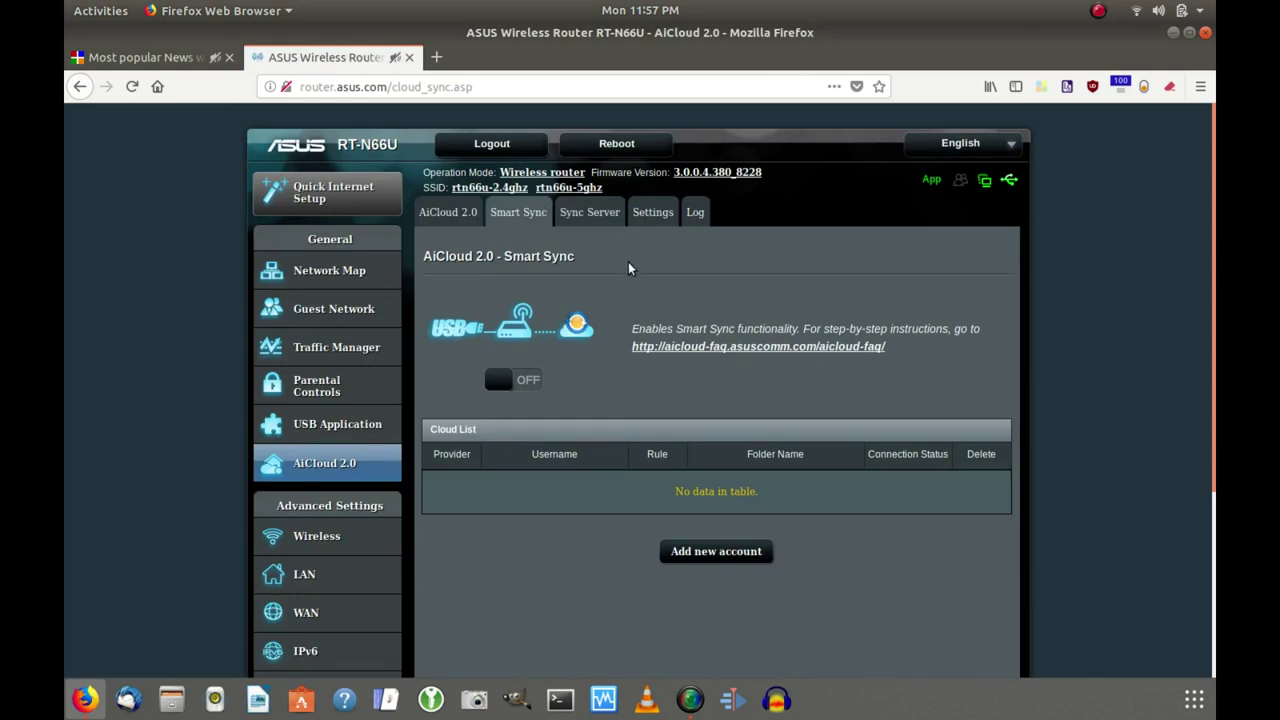
click(591, 226)
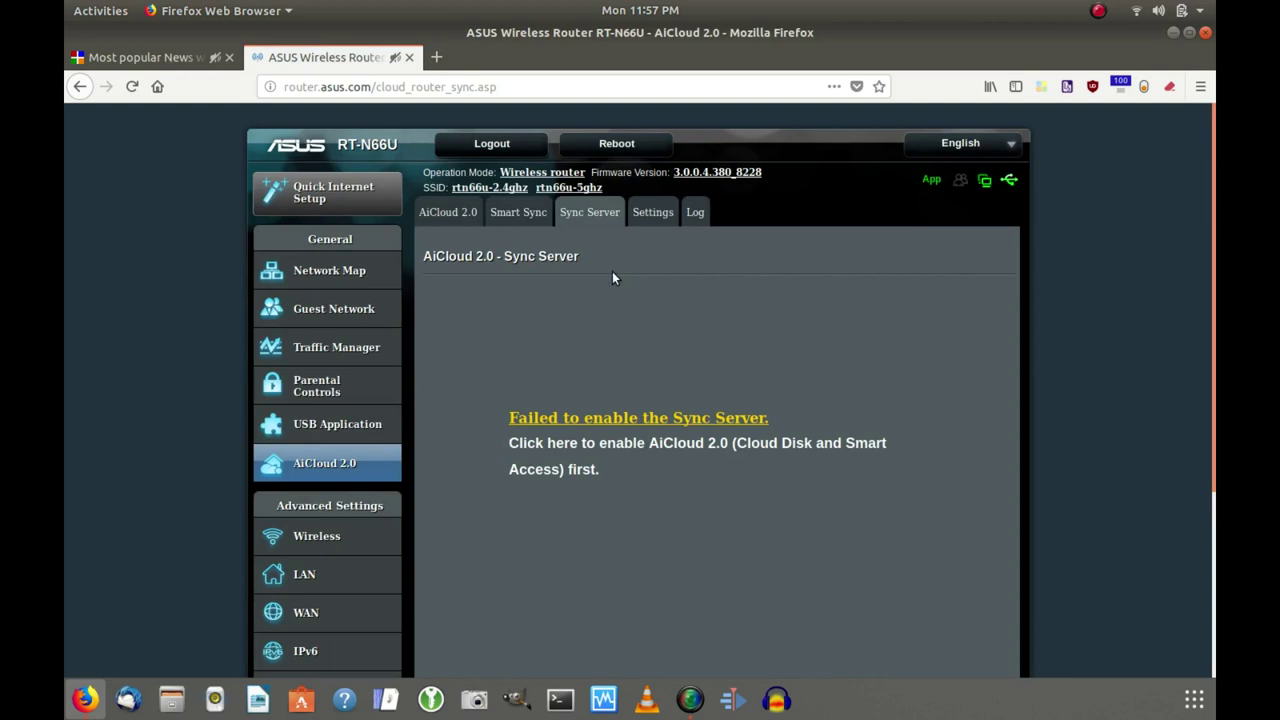
click(662, 213)
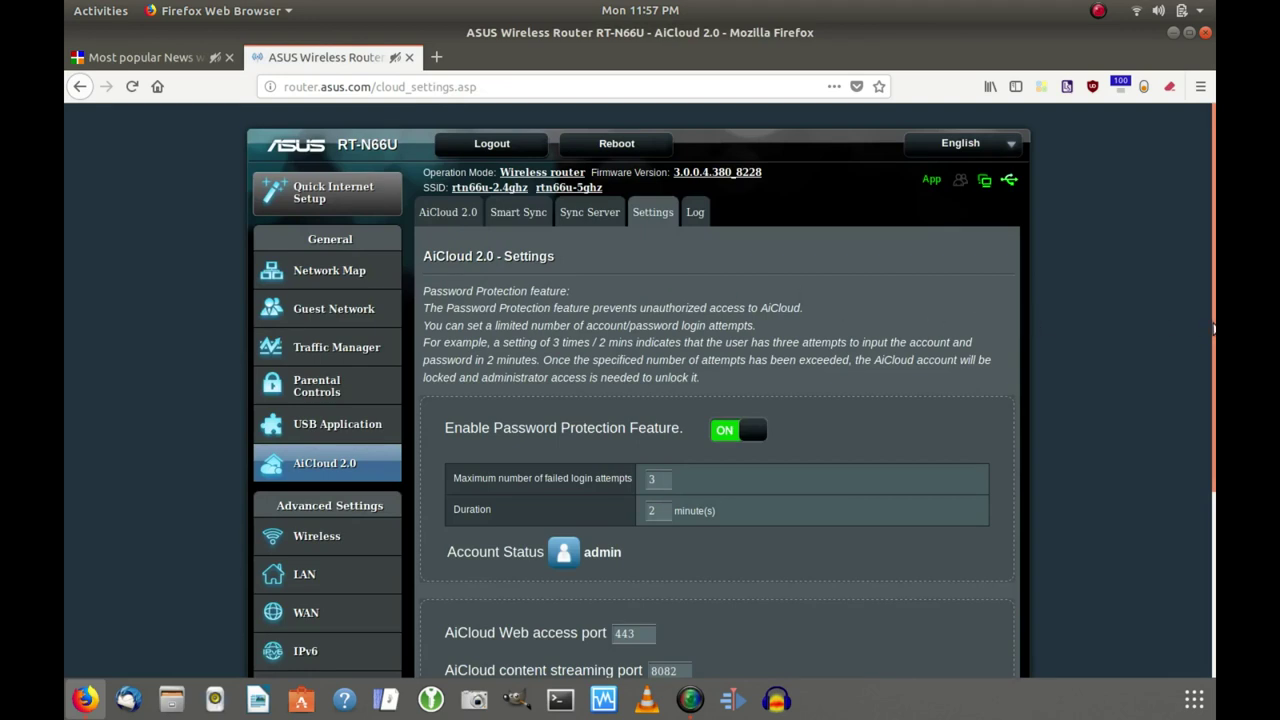
Step: Look over the rest of the AiCloud 2.0 settings and the Wireless Professional page
drag(1213, 328, 1215, 463)
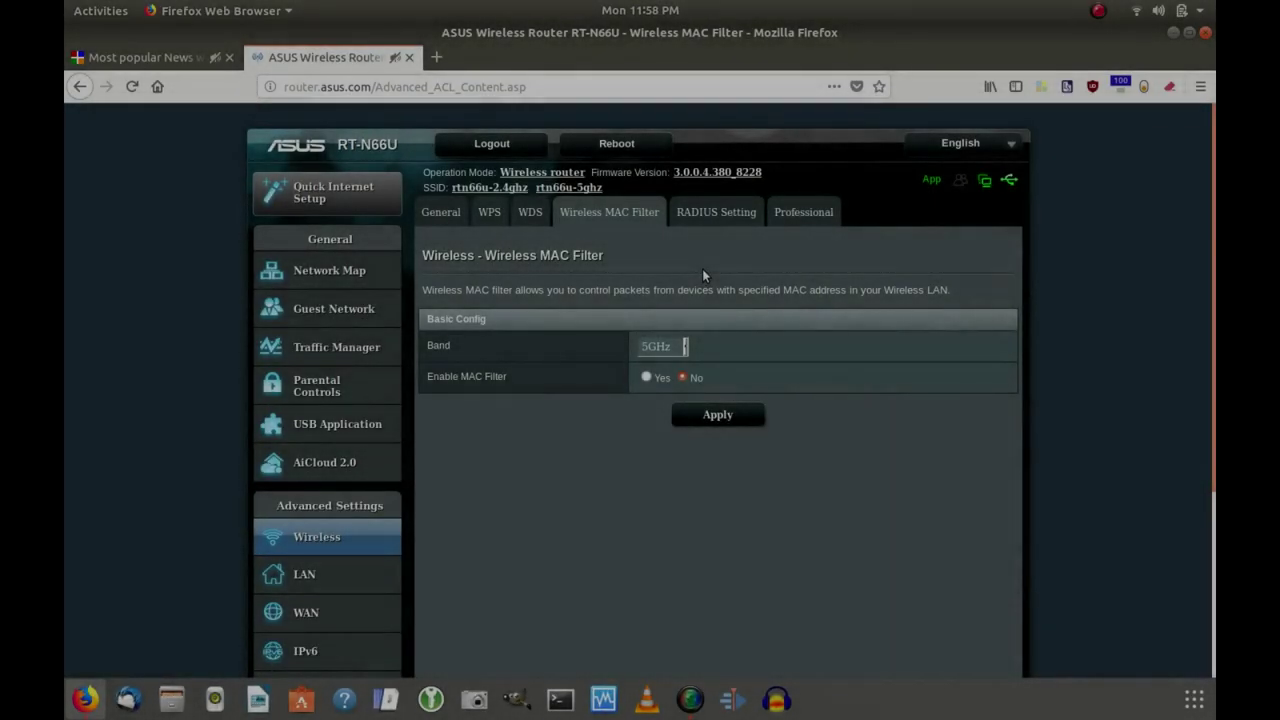
click(795, 213)
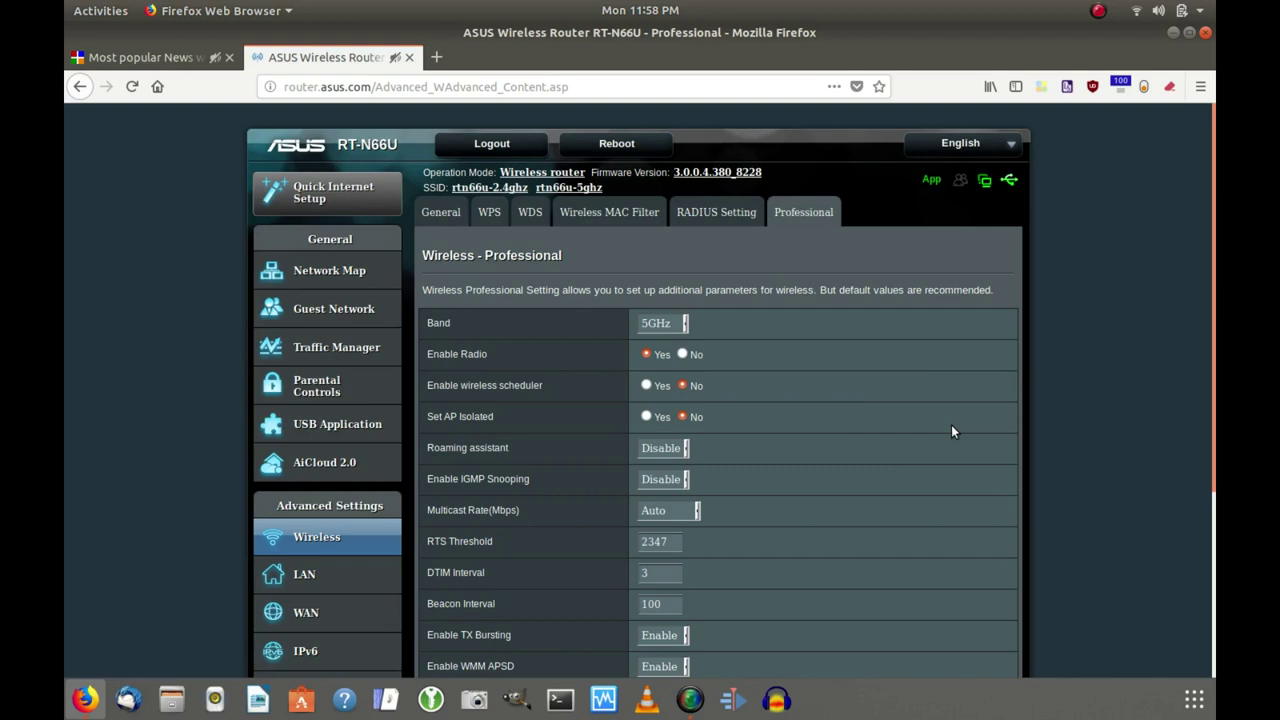
Step: Review the router's LAN IP, DHCP Server and static Route settings
click(332, 578)
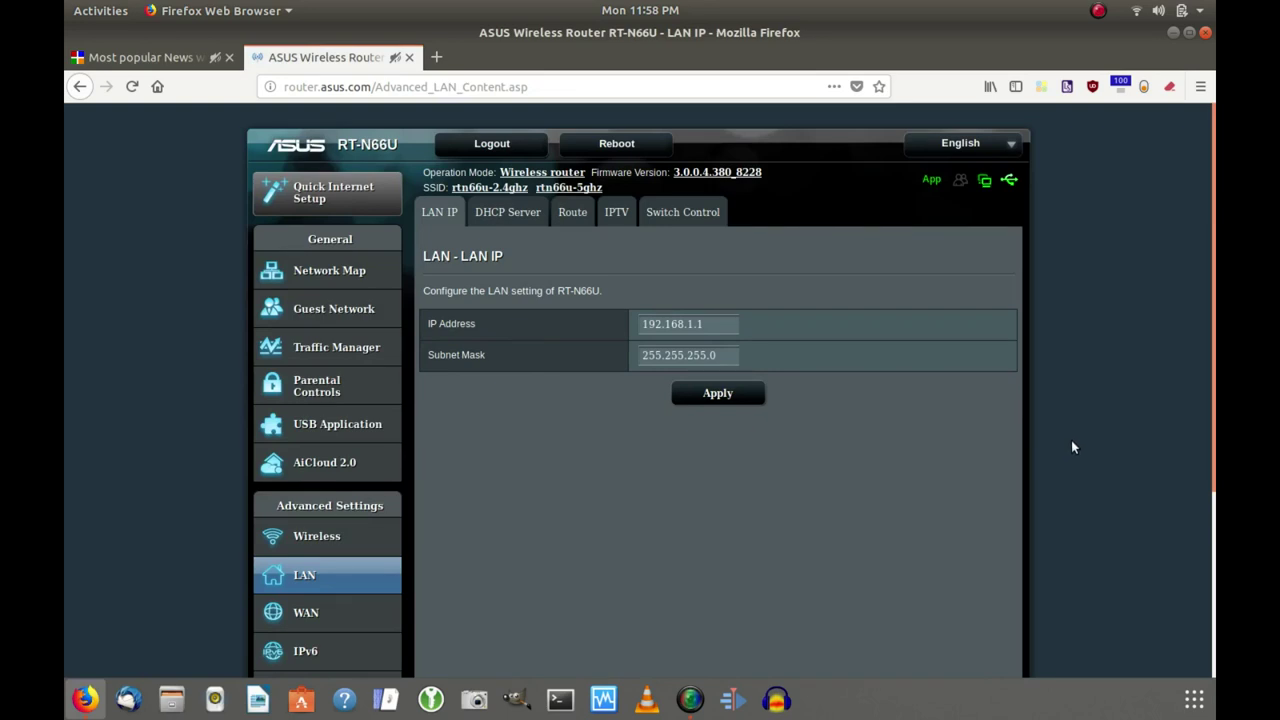
click(507, 213)
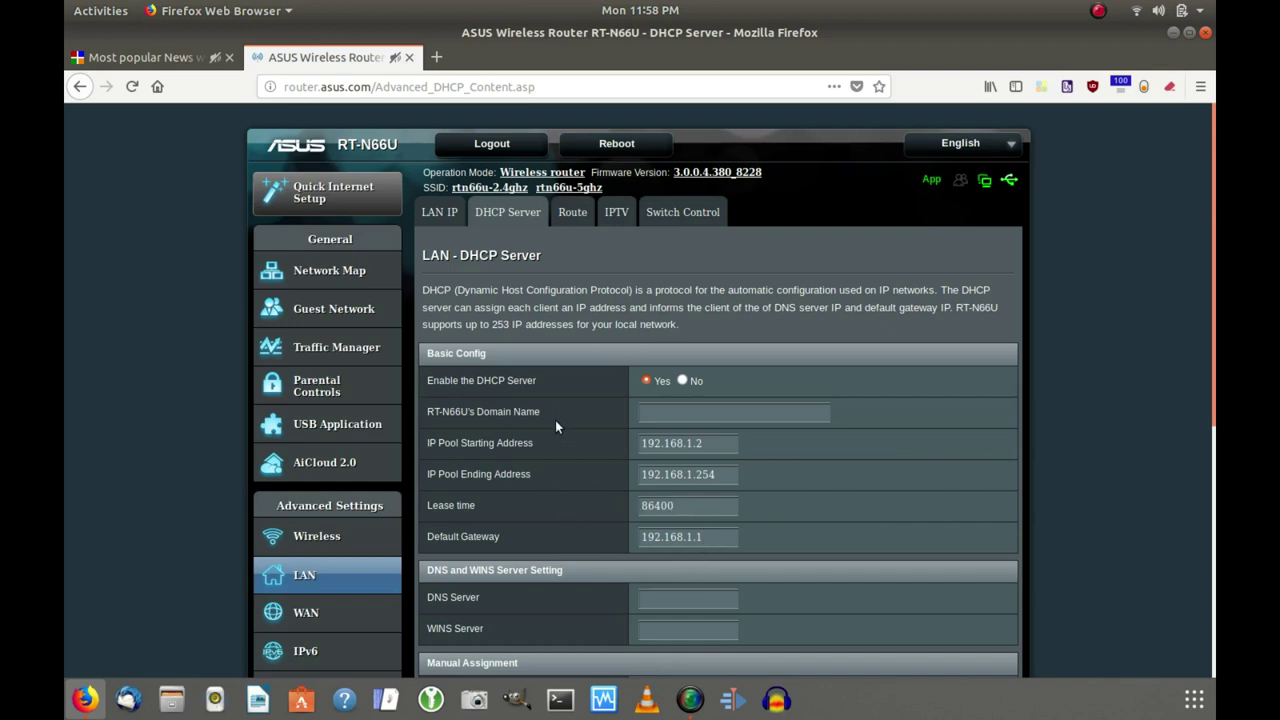
click(573, 214)
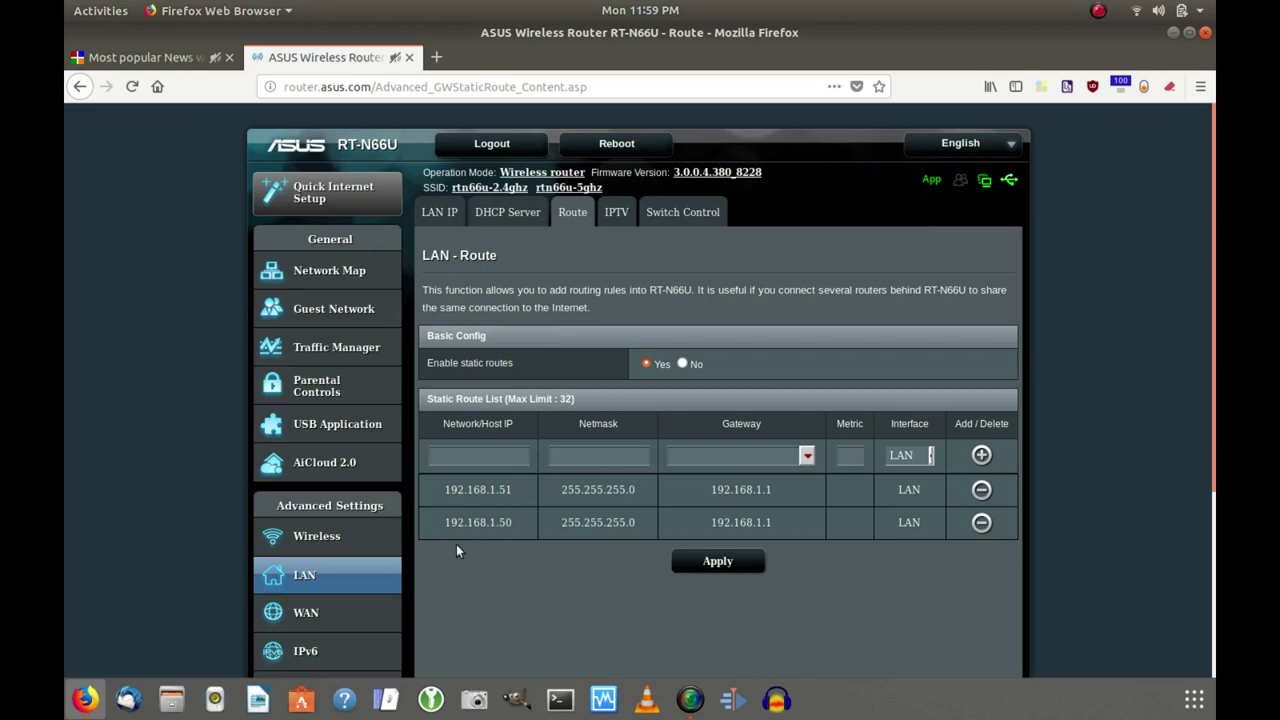
Step: Review the WAN Internet Connection settings and the PPTP and OpenVPN server pages
click(305, 611)
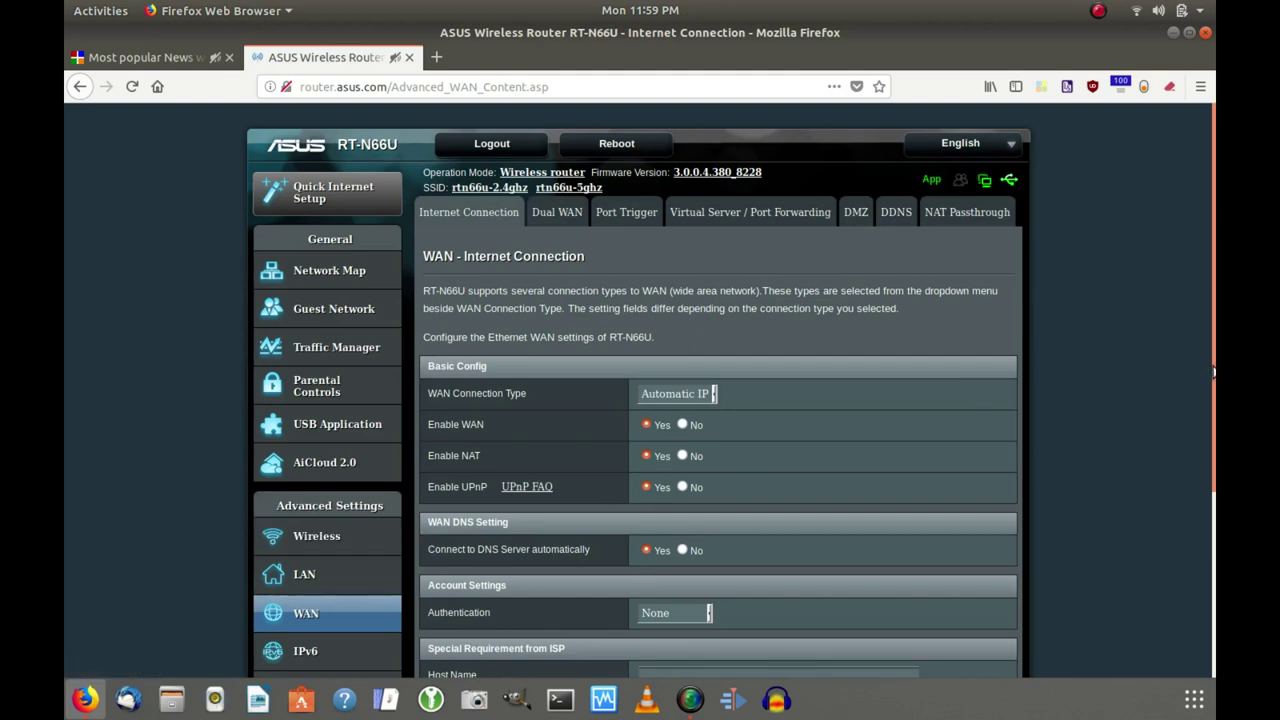
drag(1213, 372, 1213, 537)
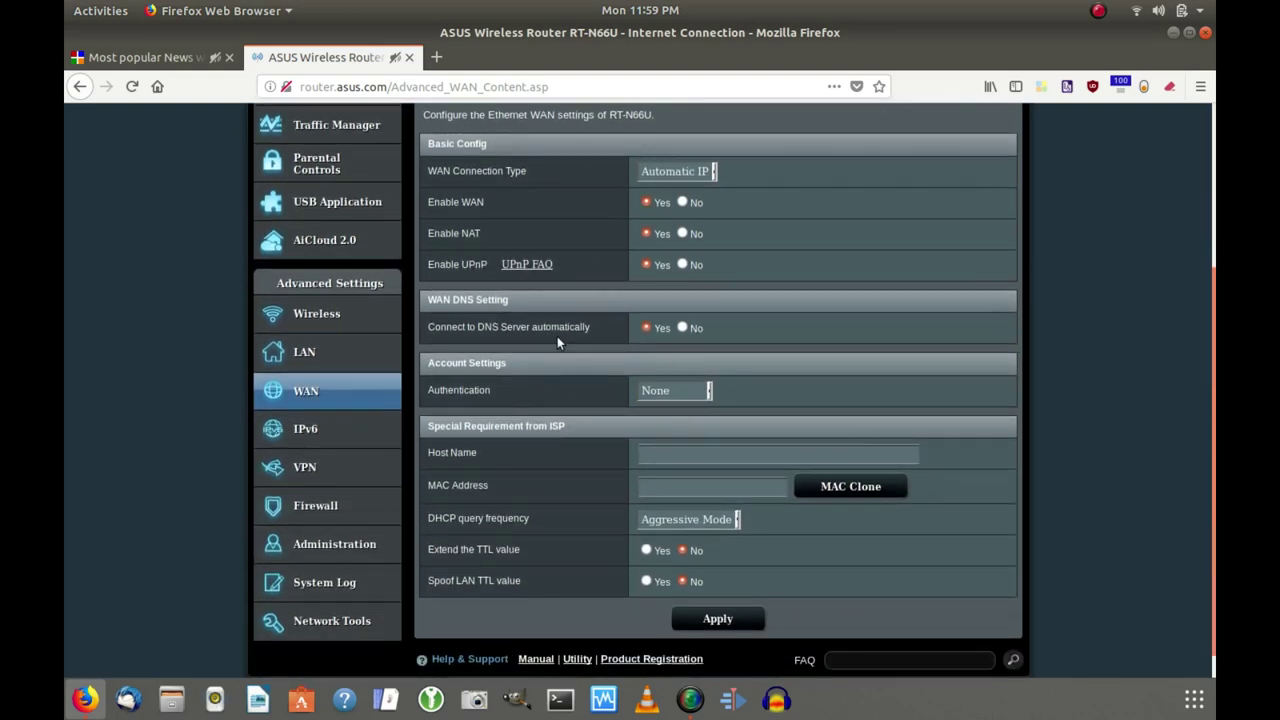
click(305, 465)
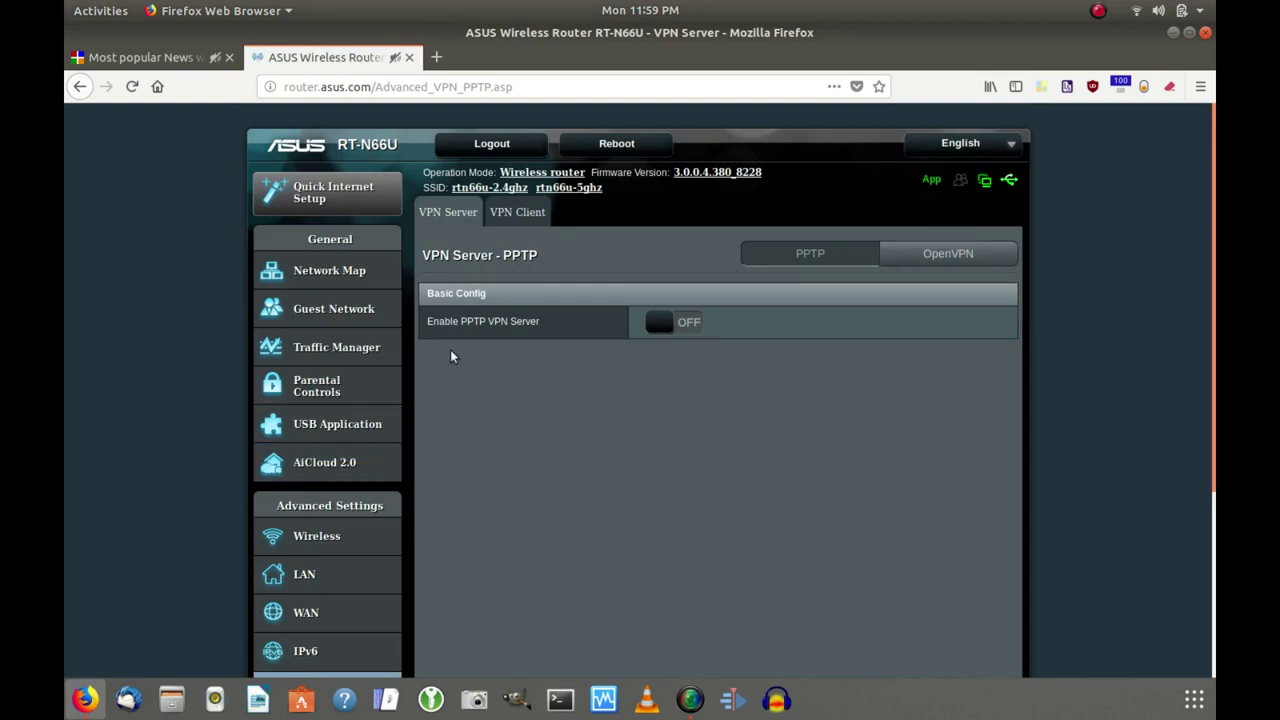
click(913, 256)
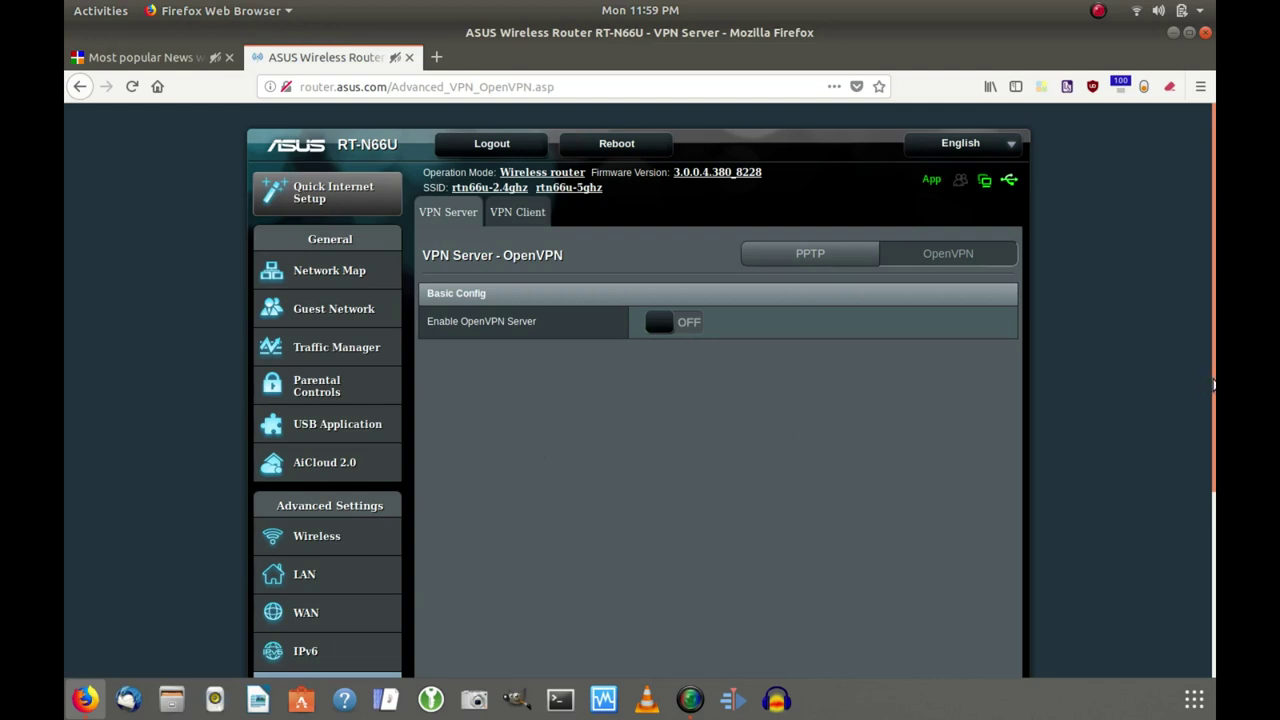
Step: Inspect the Firewall's General and URL Filter settings
drag(1213, 384, 1214, 527)
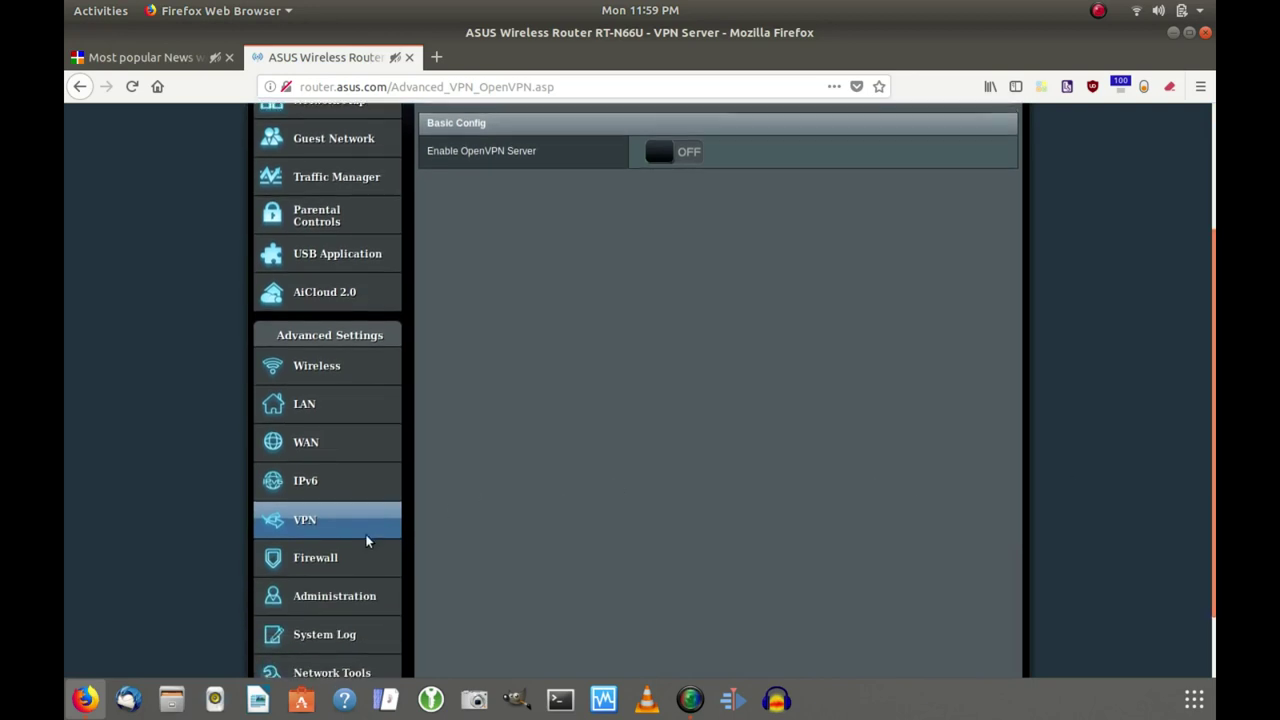
click(313, 556)
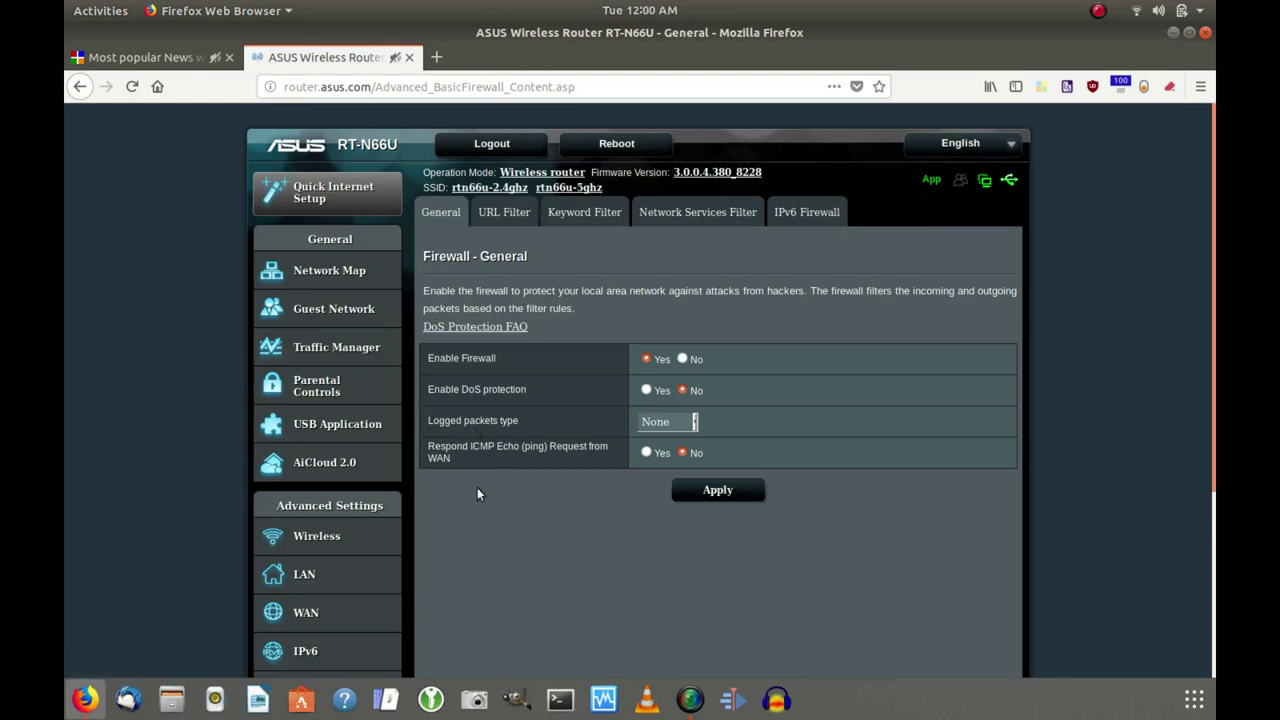
click(510, 224)
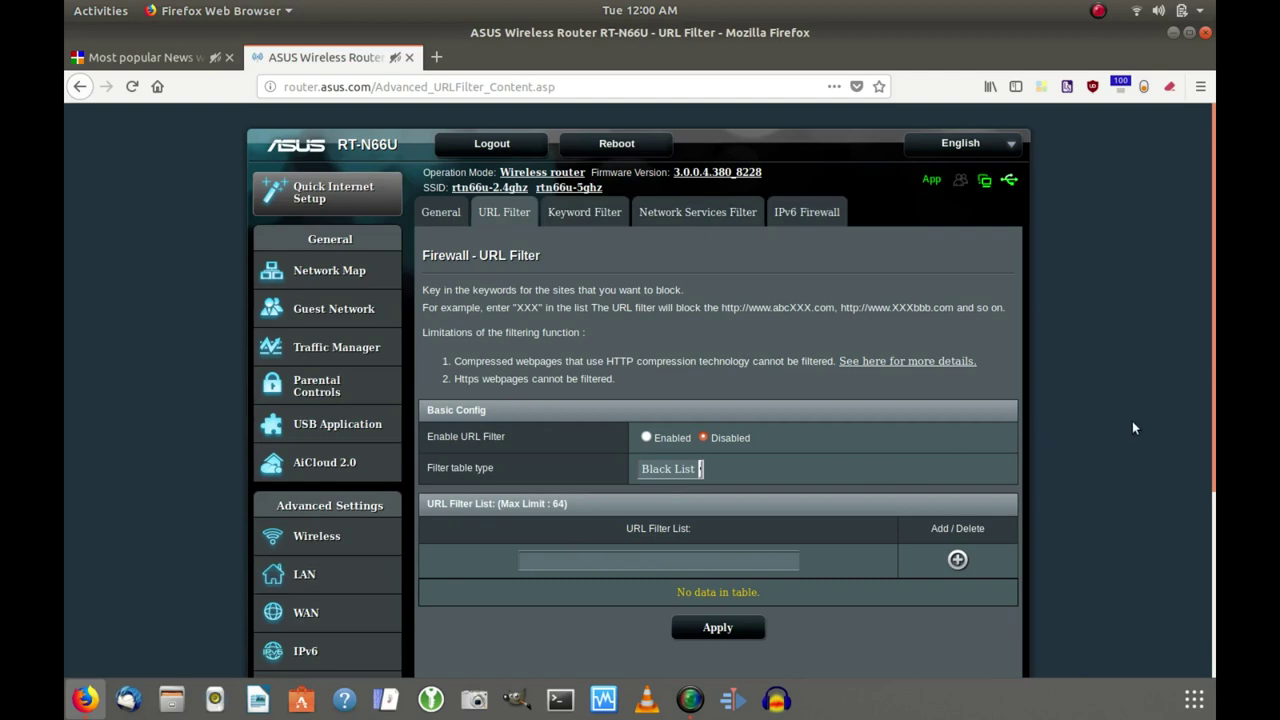
Step: Examine the System Log's General Log, Wireless Log, DHCP leases, Routing Table and Connections, including each connection's state
drag(1212, 427, 1215, 611)
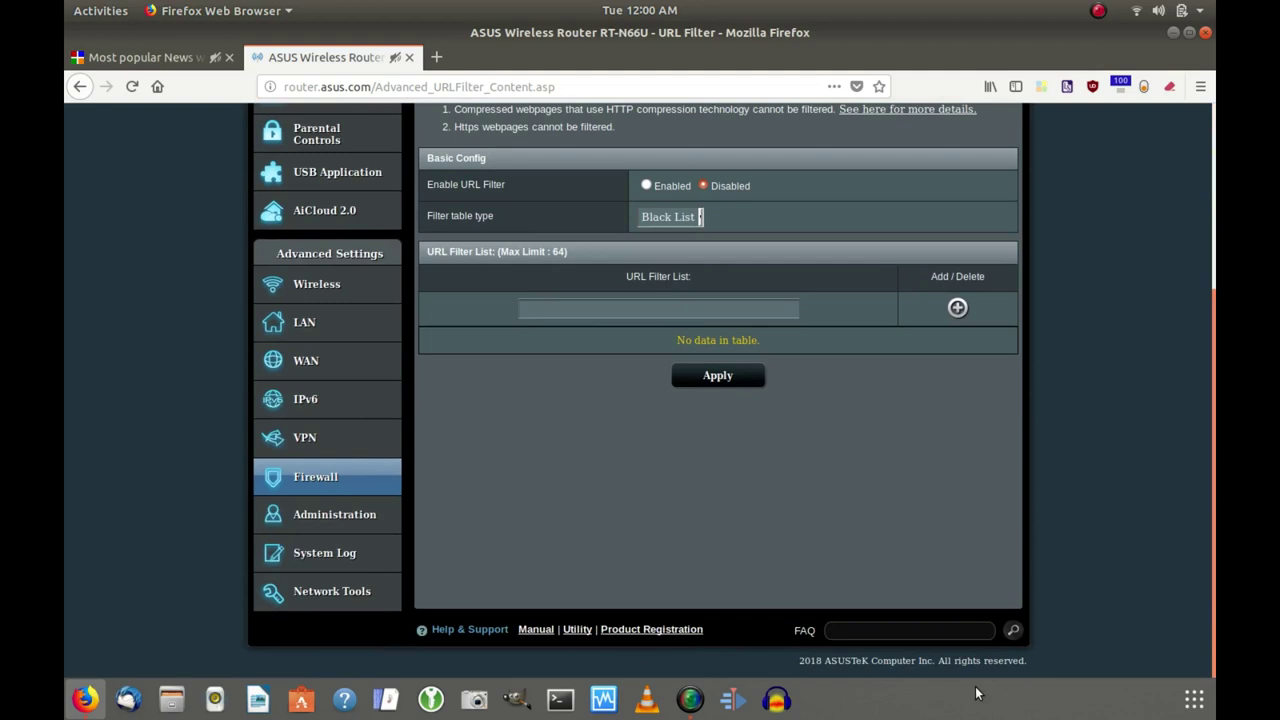
click(324, 555)
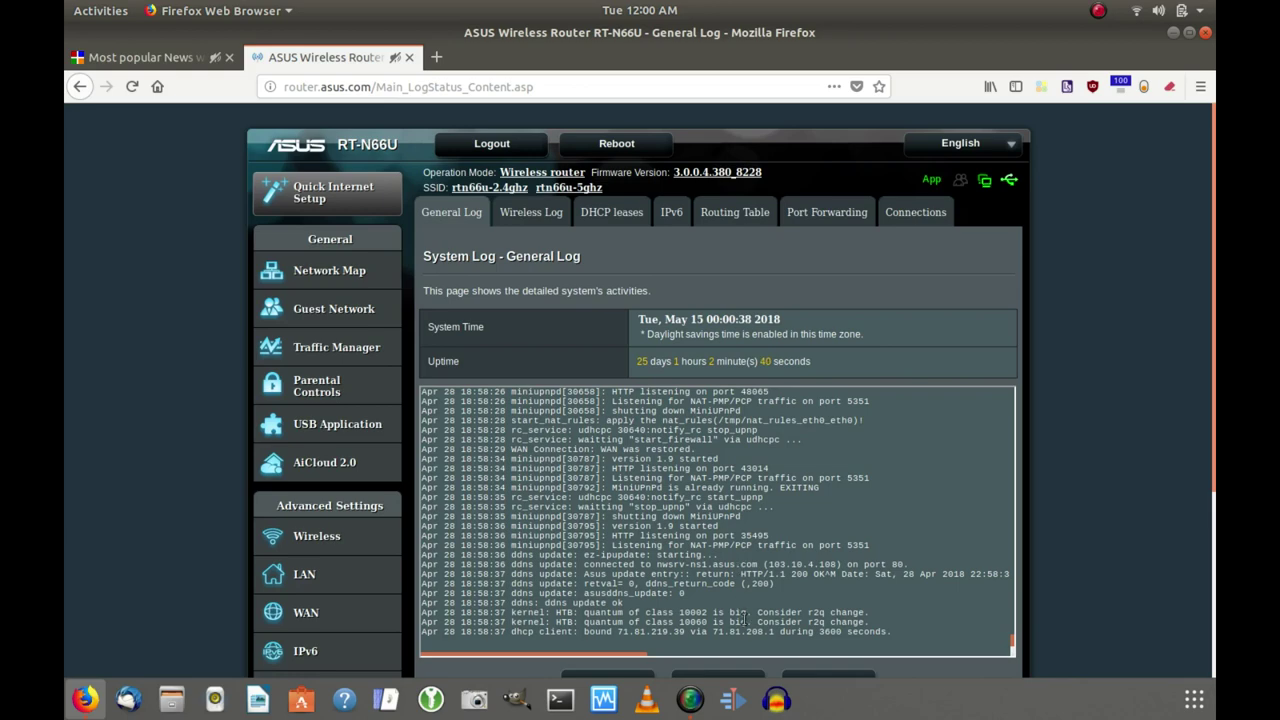
click(540, 222)
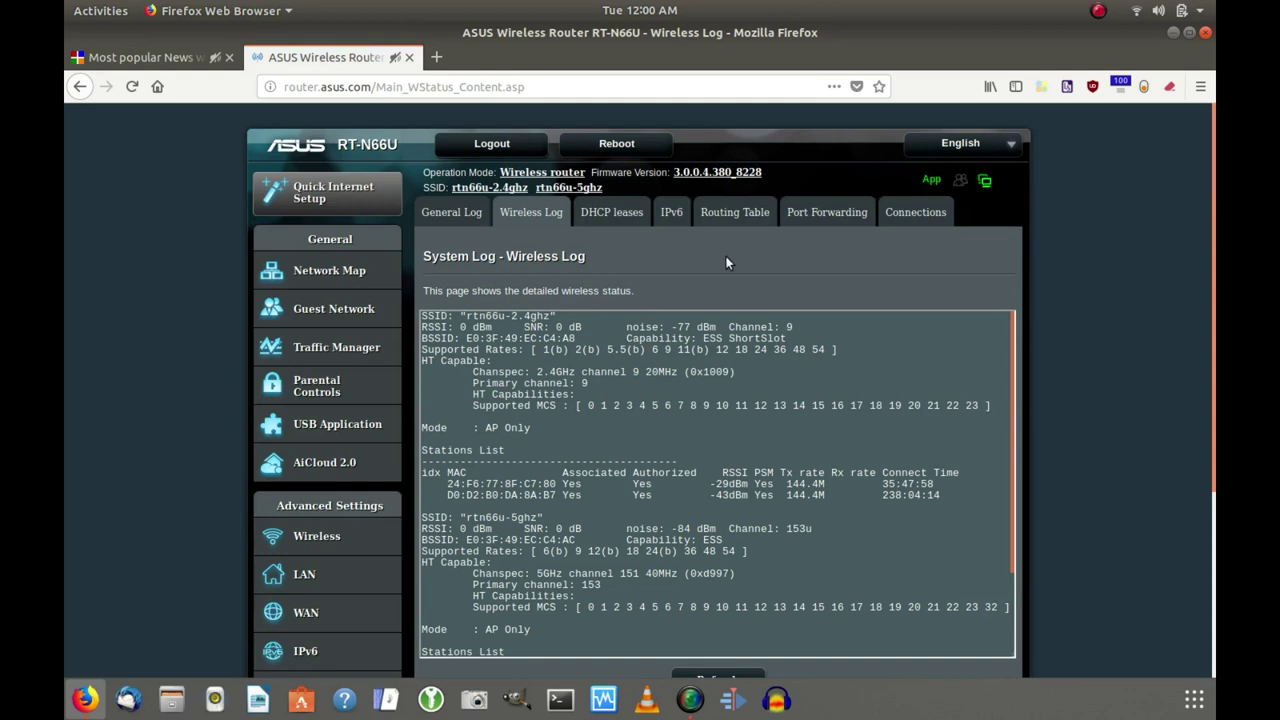
click(636, 215)
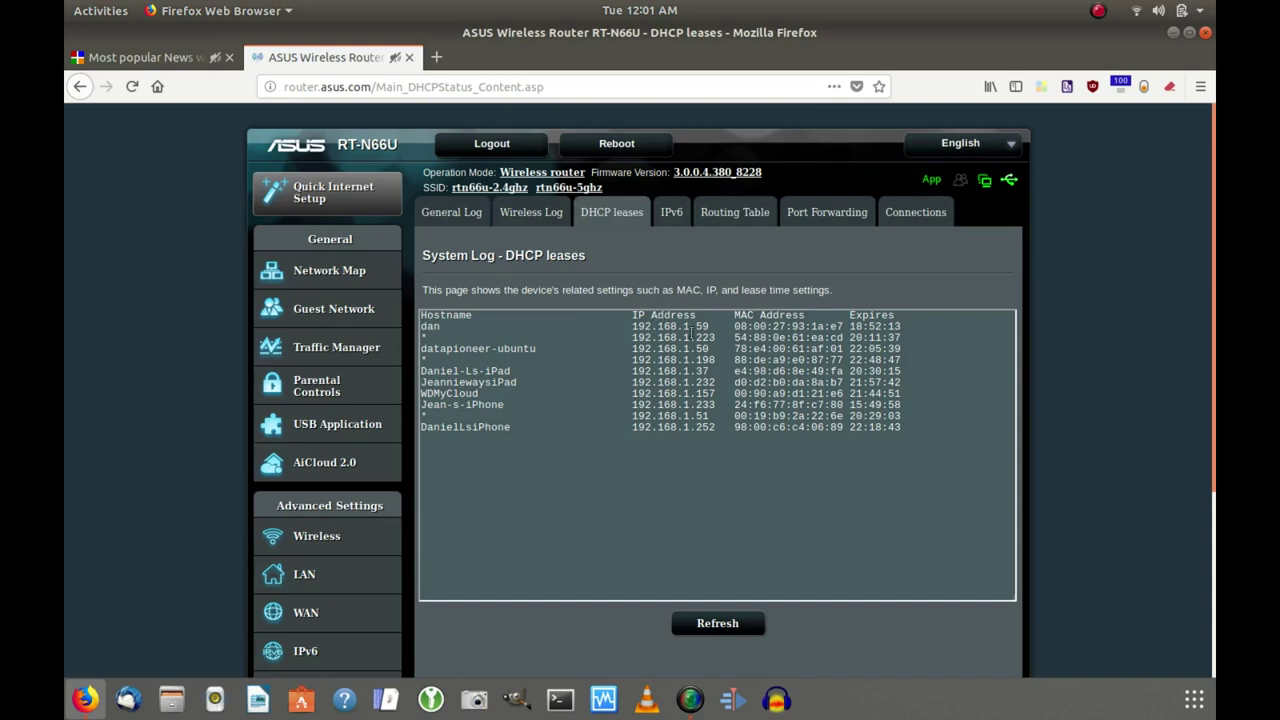
click(740, 213)
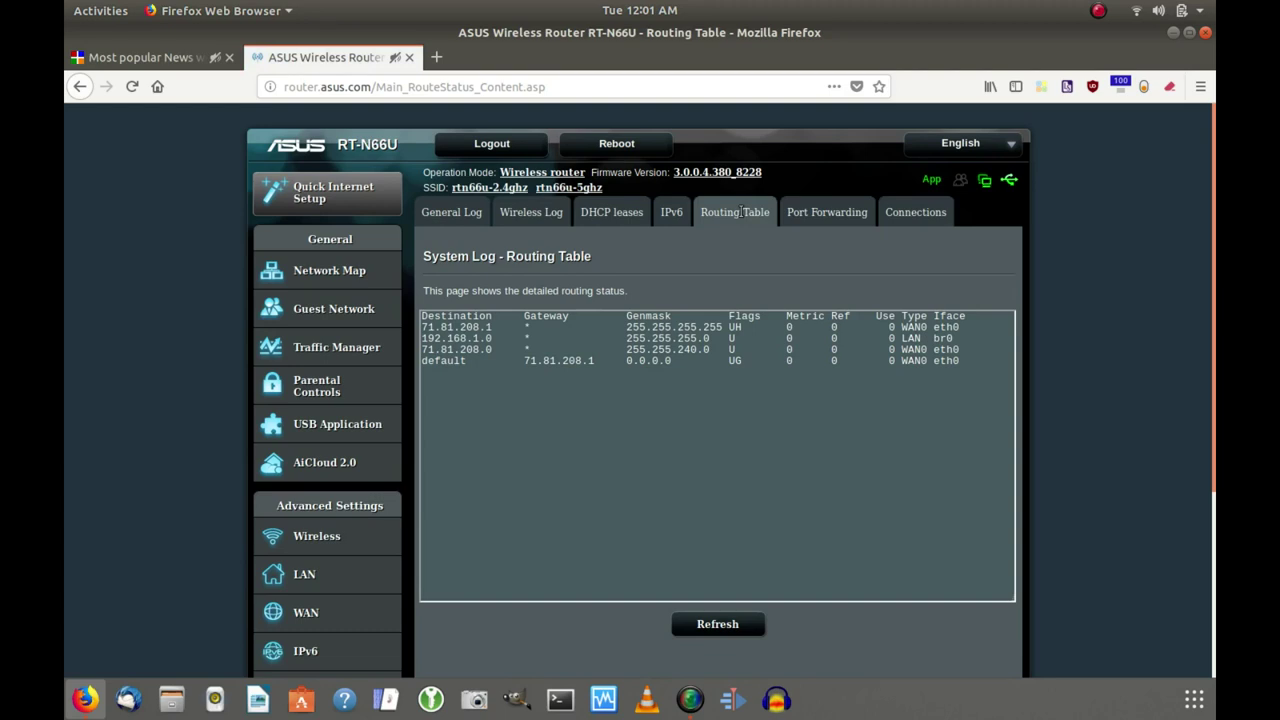
click(899, 218)
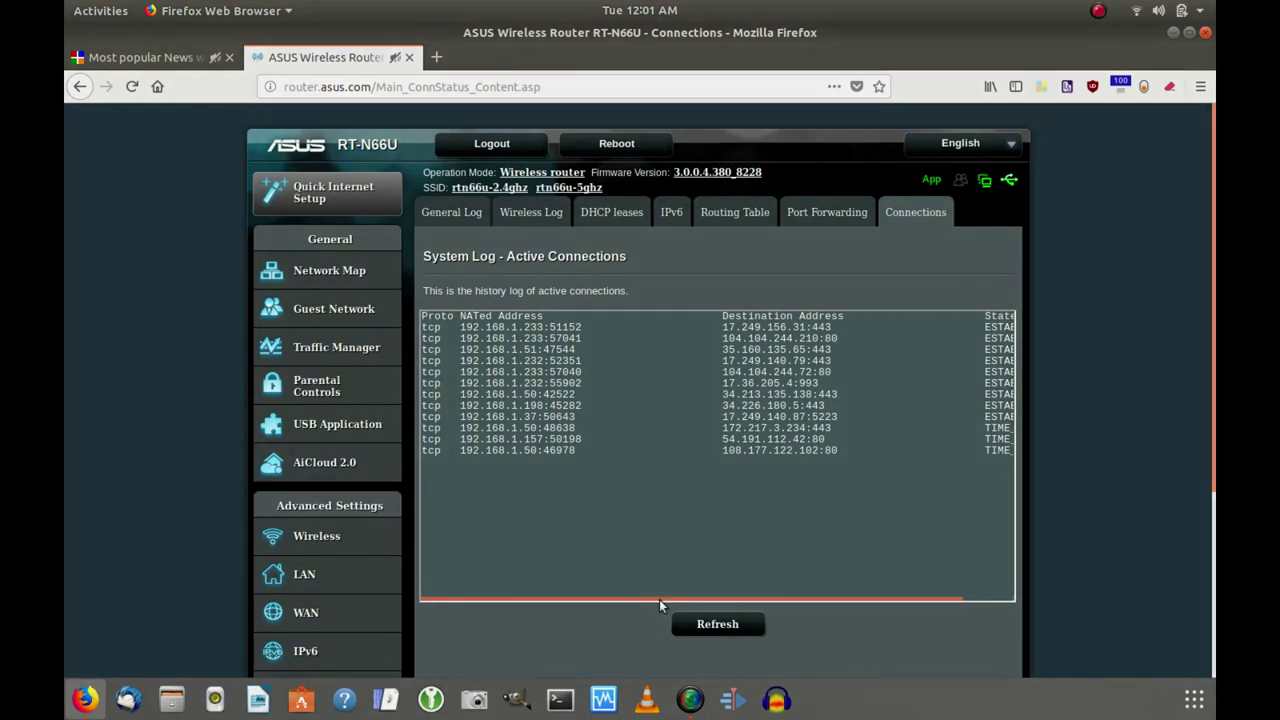
drag(661, 599, 725, 601)
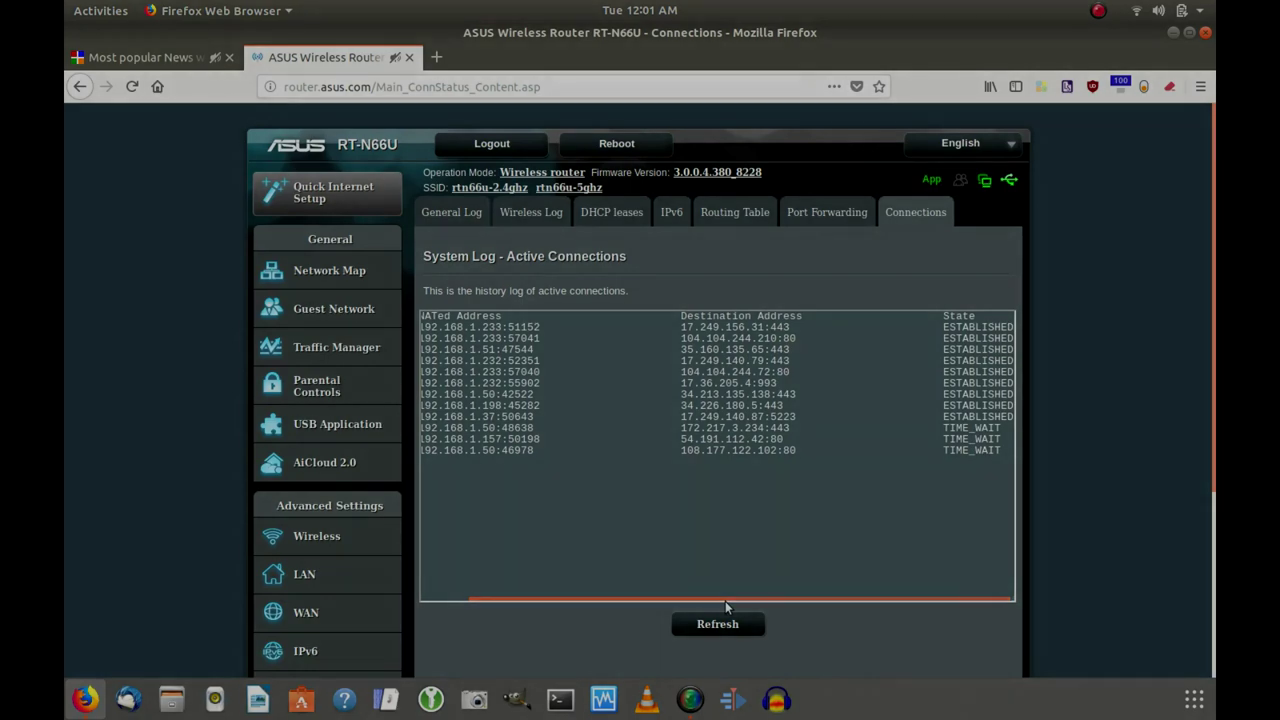
Step: Log out of the router's web interface and confirm the logout
click(513, 145)
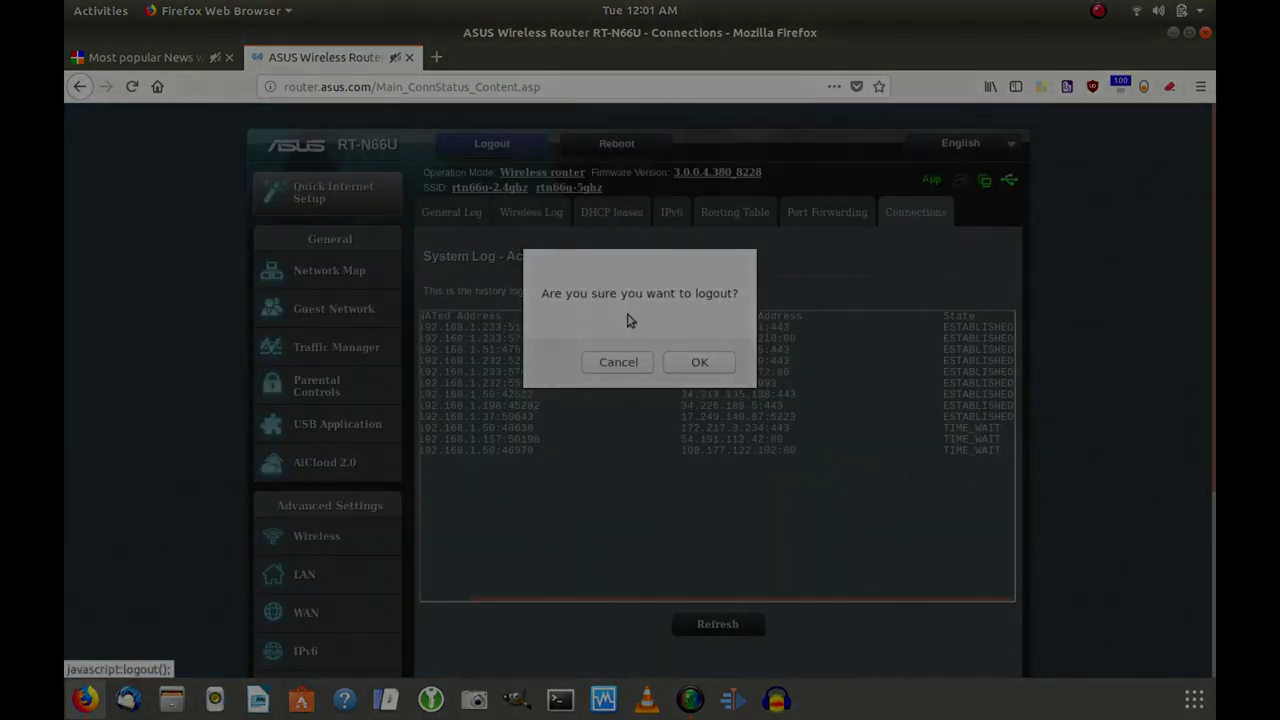
click(686, 368)
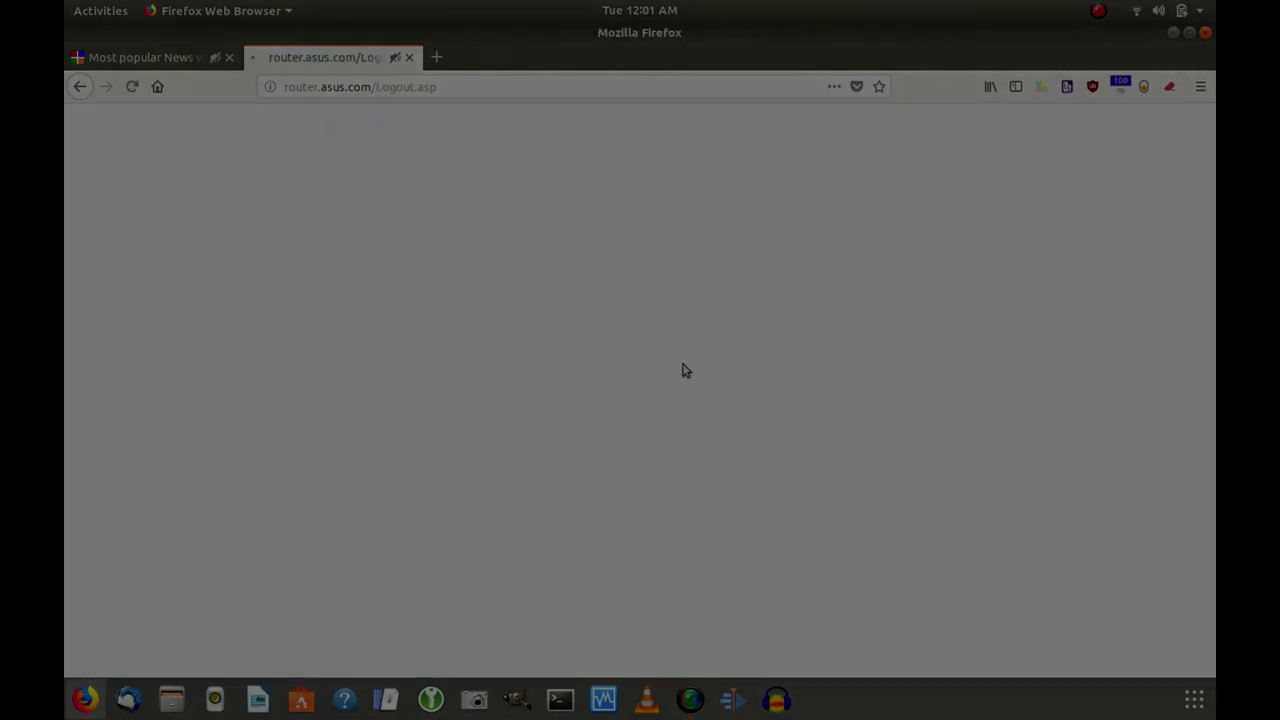